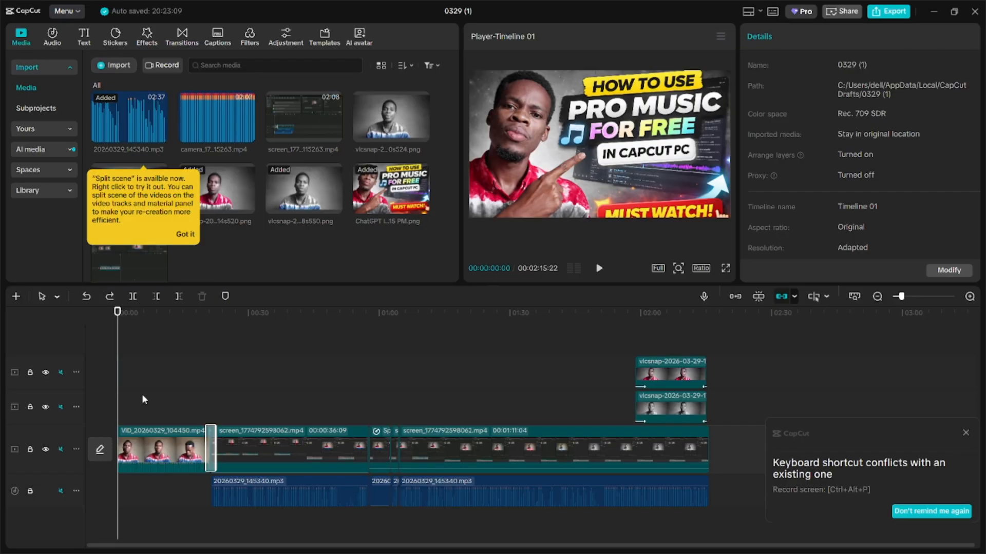
Step: Unmute the overlay, main video and voice audio tracks in the timeline
click(60, 373)
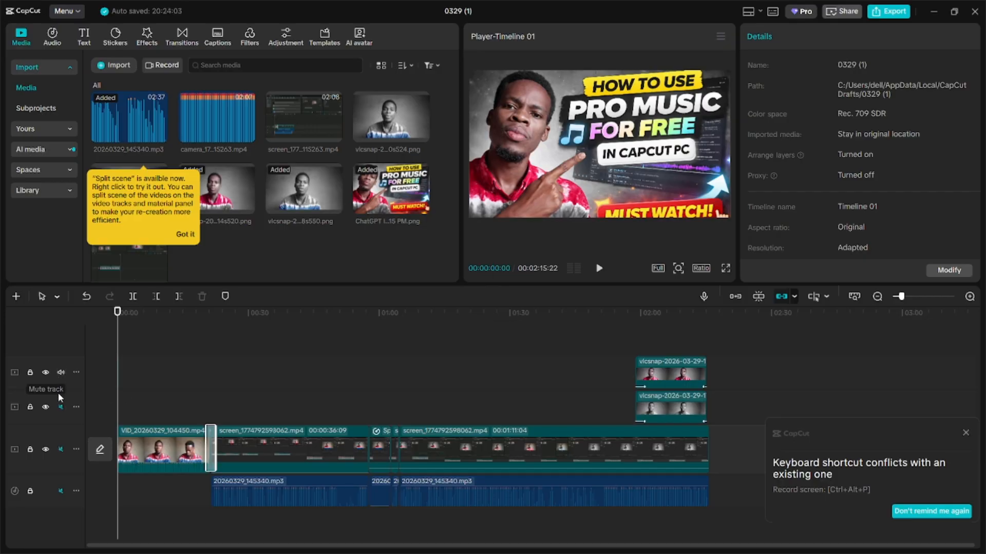
click(60, 449)
click(61, 491)
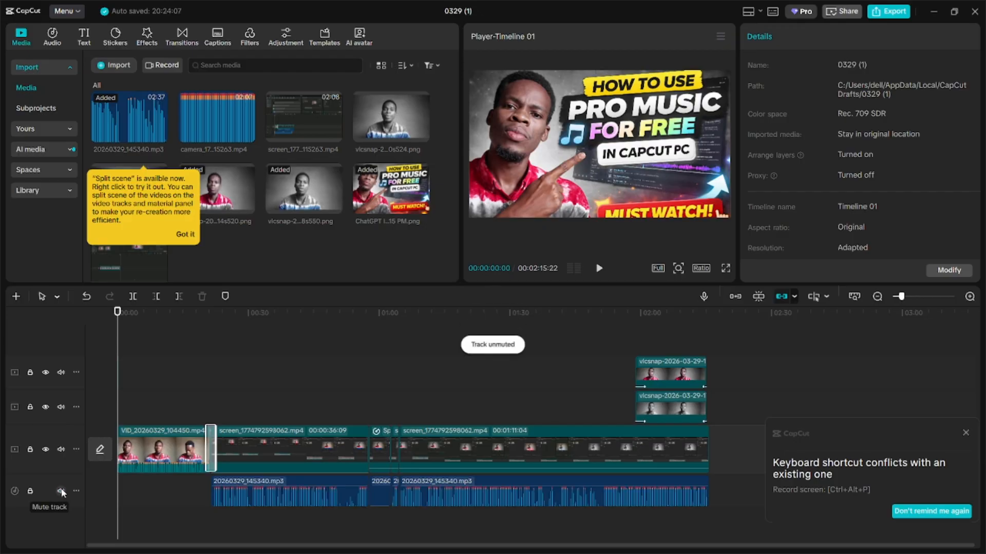
Step: Search the music library for "vlog" again, using the recent search entry
click(53, 40)
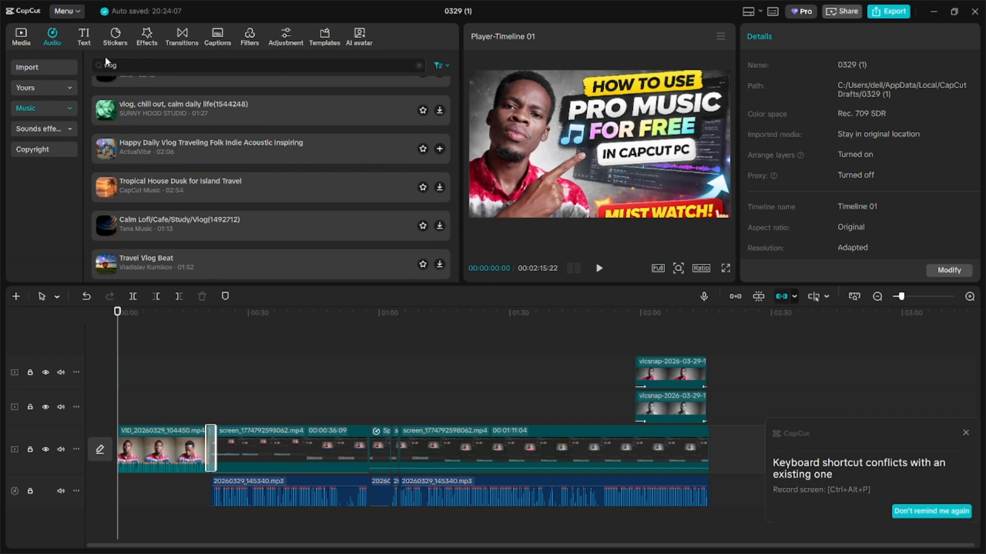
click(120, 67)
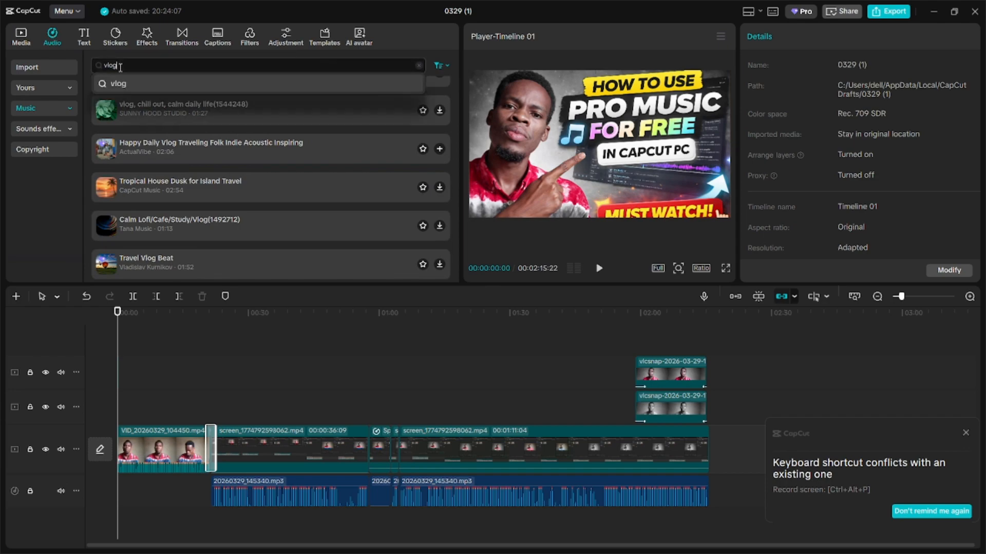
key(BackSpace)
key(BackSpace)
key(BackSpace)
key(BackSpace)
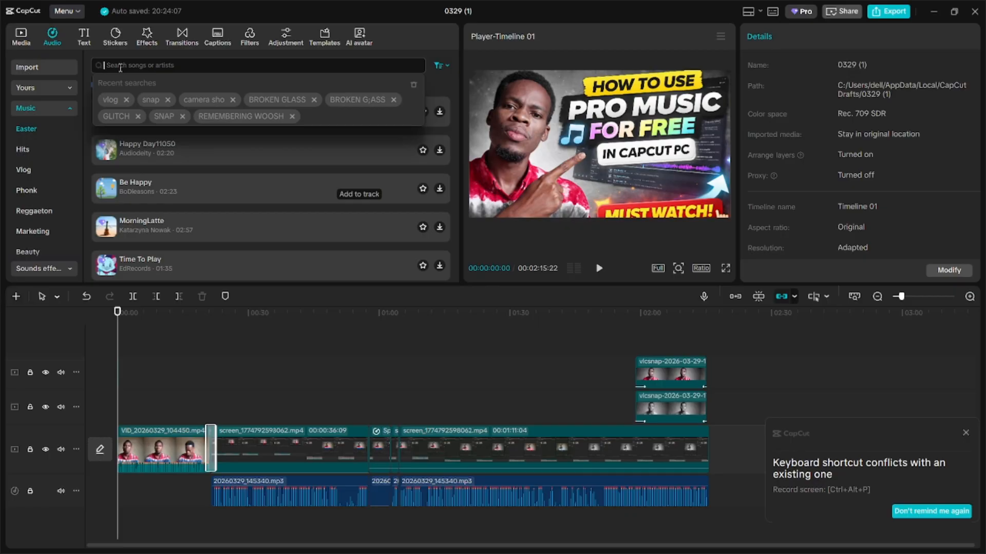
click(110, 101)
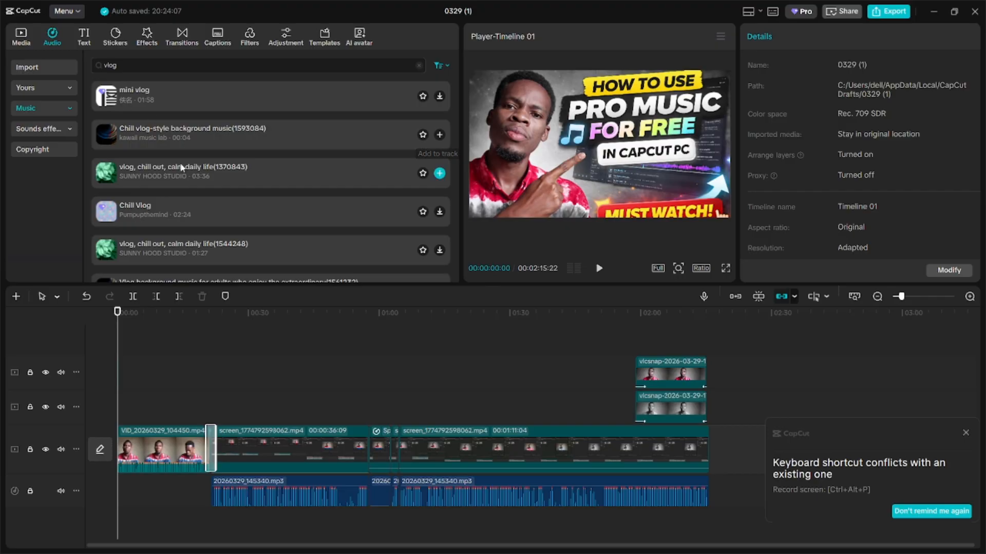
Step: Preview the track "Happy Daily Vlog Traveling Folk Indie Acoustic Inspiring" and add it at the start of the timeline
scroll(177, 185, down, 3)
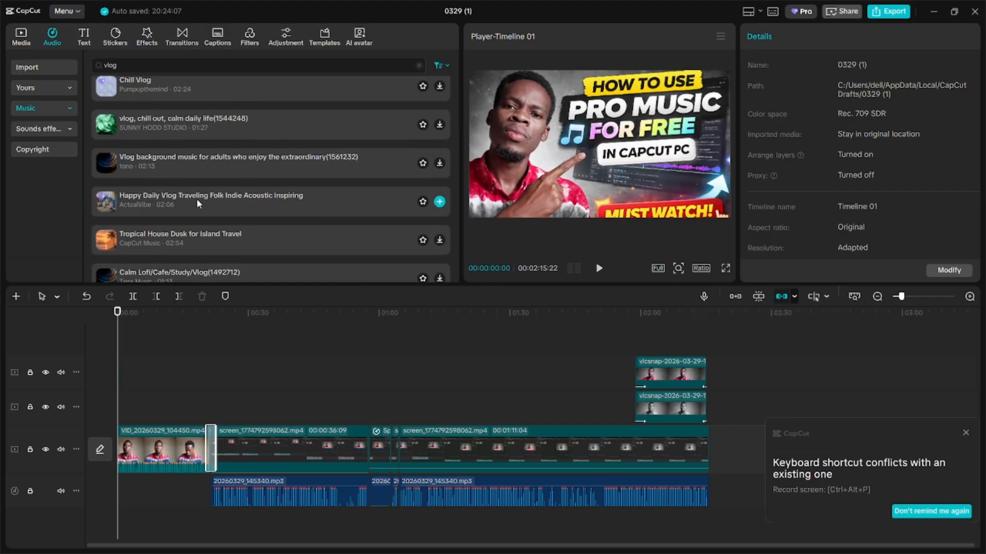
click(133, 197)
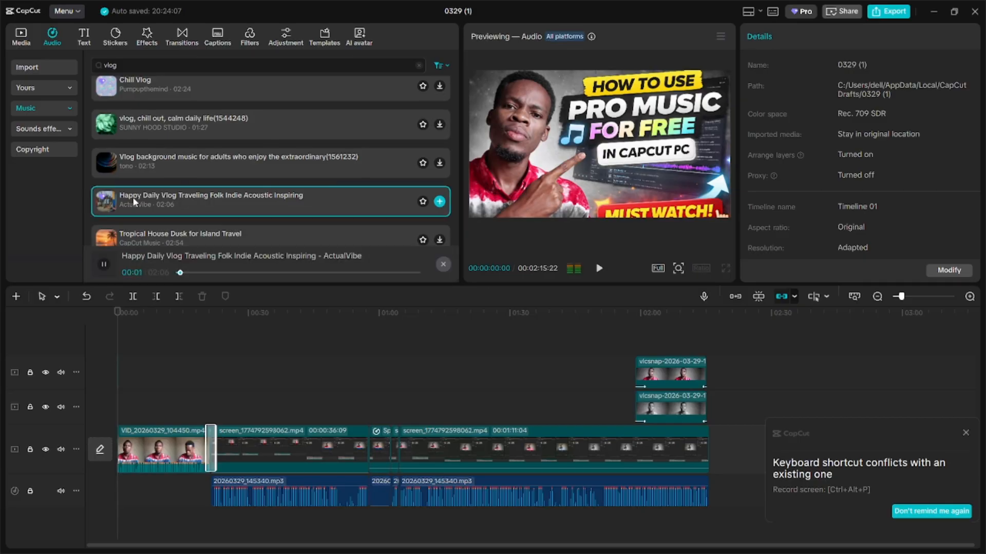
click(133, 197)
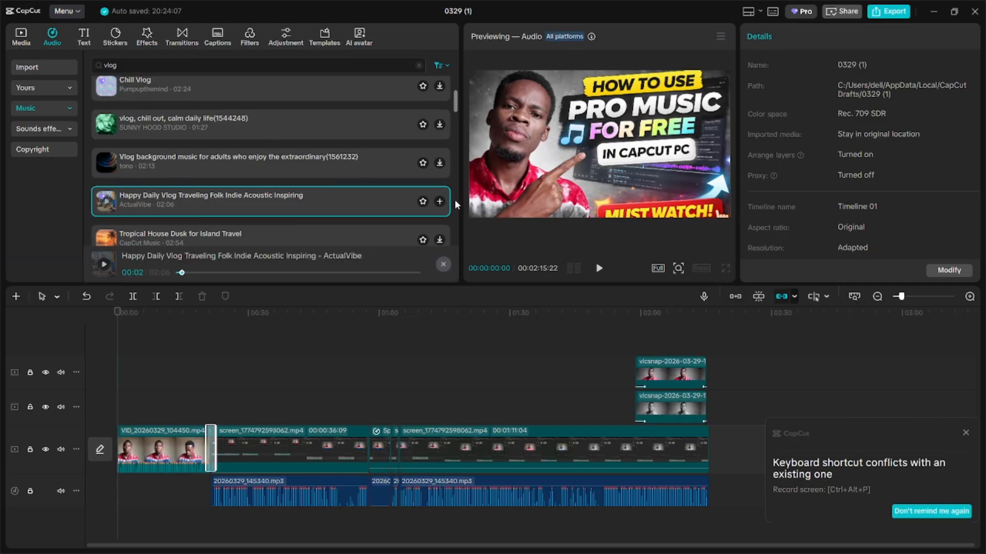
click(439, 201)
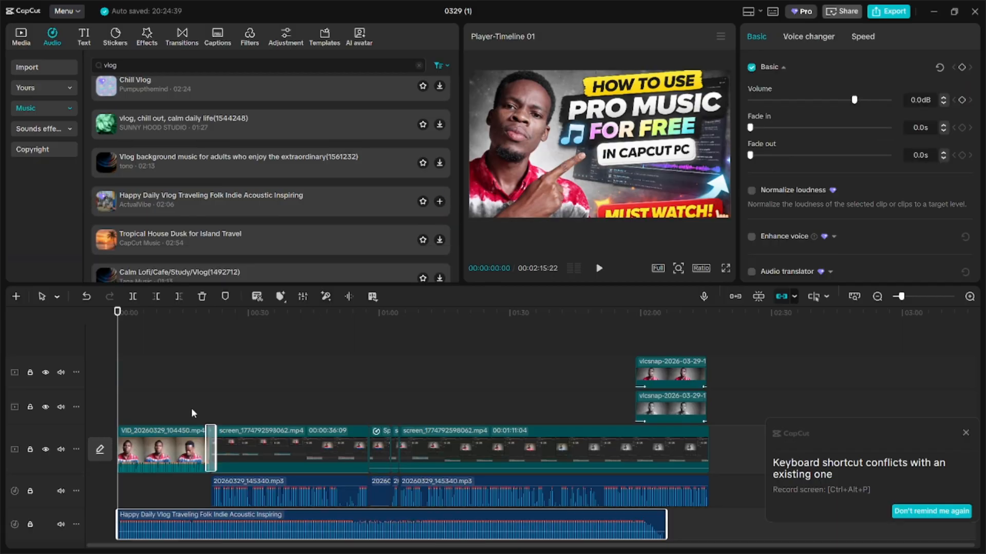
Step: Play the opening of the timeline with the added music and try to export the project
key(space)
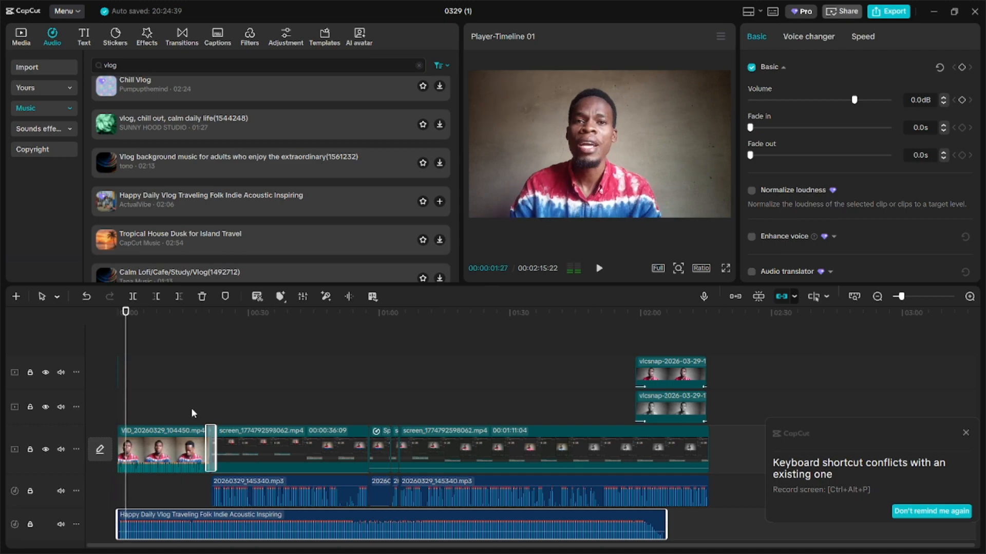
click(105, 346)
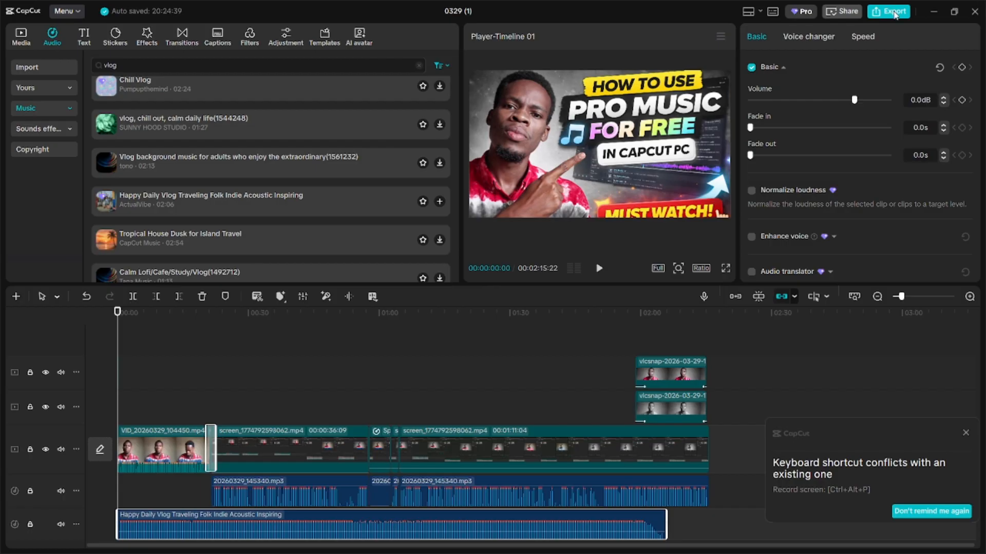
click(893, 14)
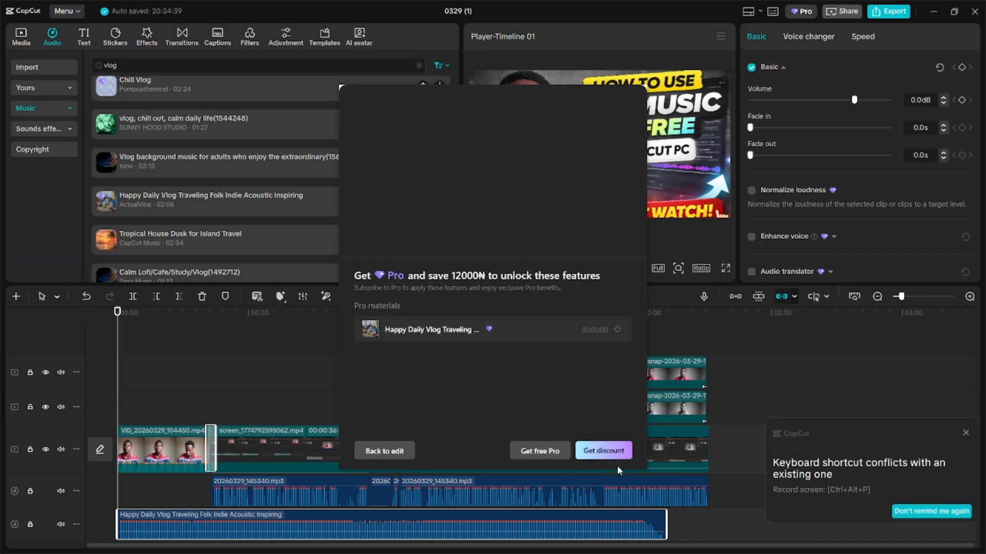
click(383, 451)
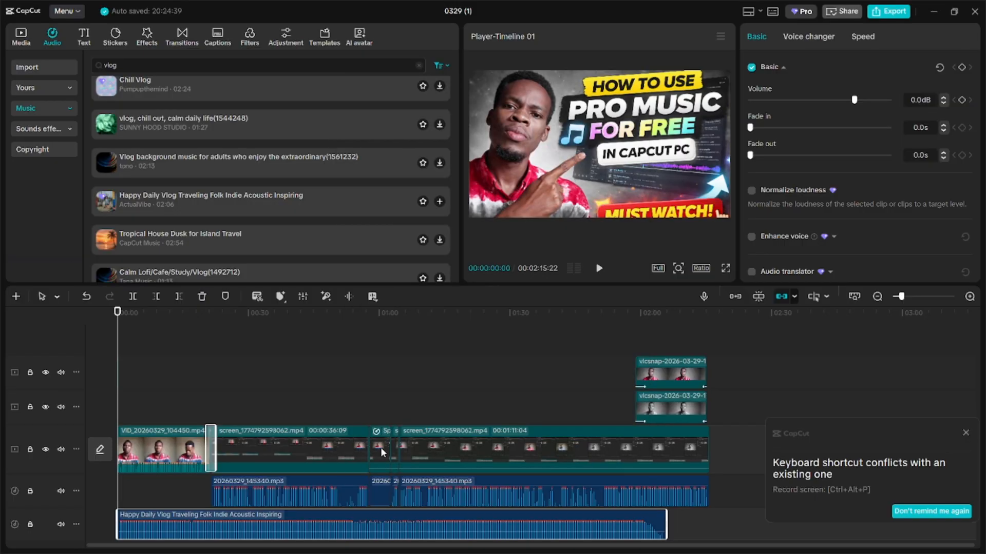
Step: Open the screen recorder and stretch its capture area over the whole screen, about 1536 × 862
mouse_move(194, 528)
click(22, 37)
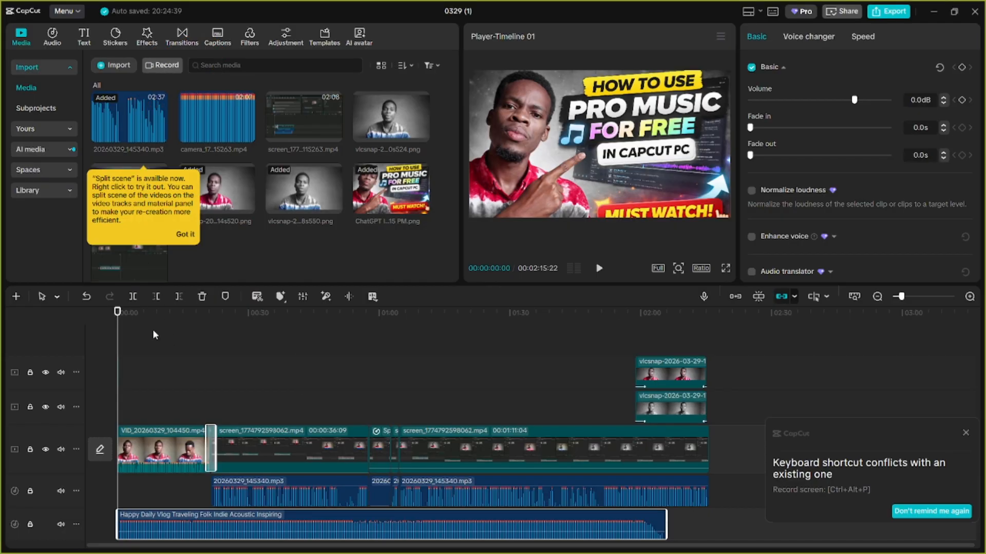
drag(153, 330, 559, 443)
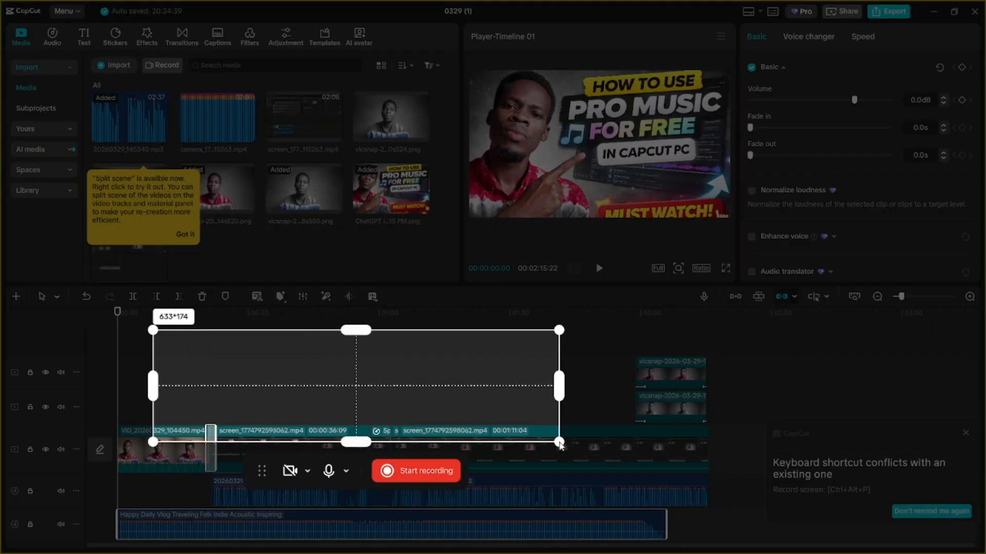
drag(361, 387, 496, 45)
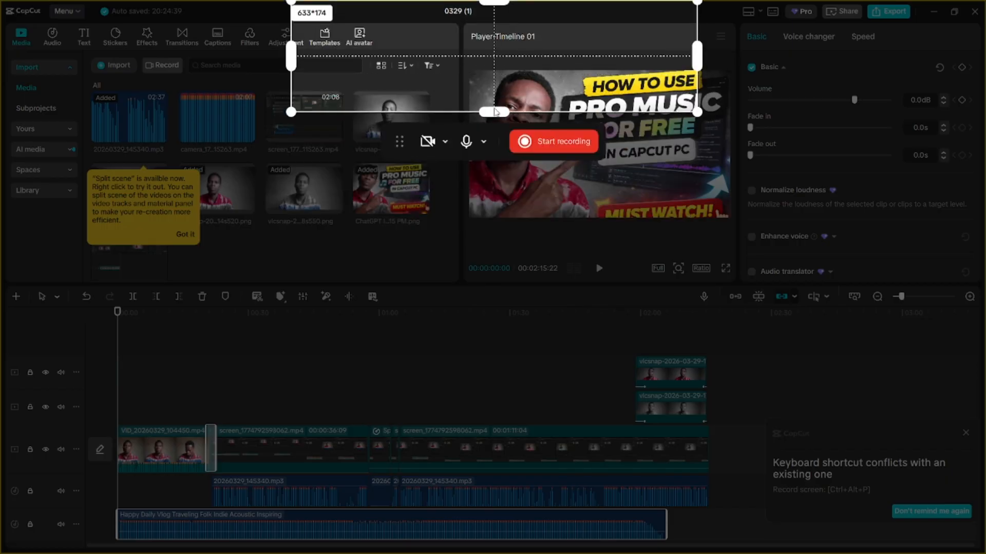
drag(494, 111, 528, 553)
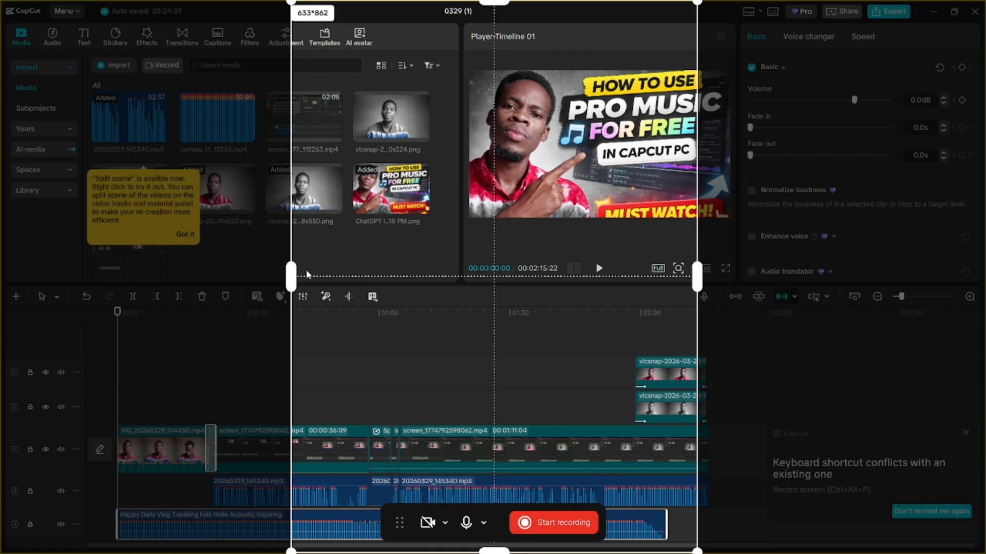
drag(291, 277, 1, 329)
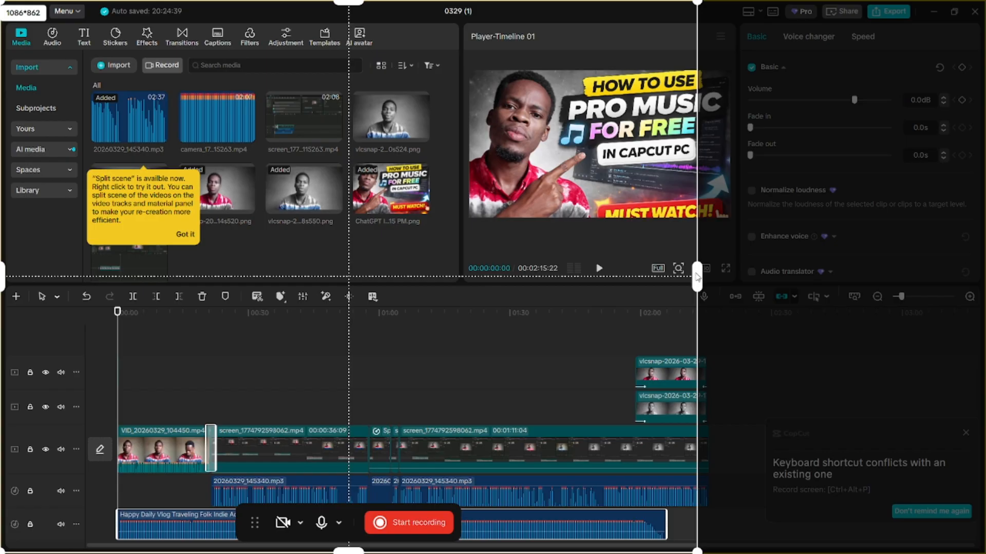
drag(697, 278, 983, 278)
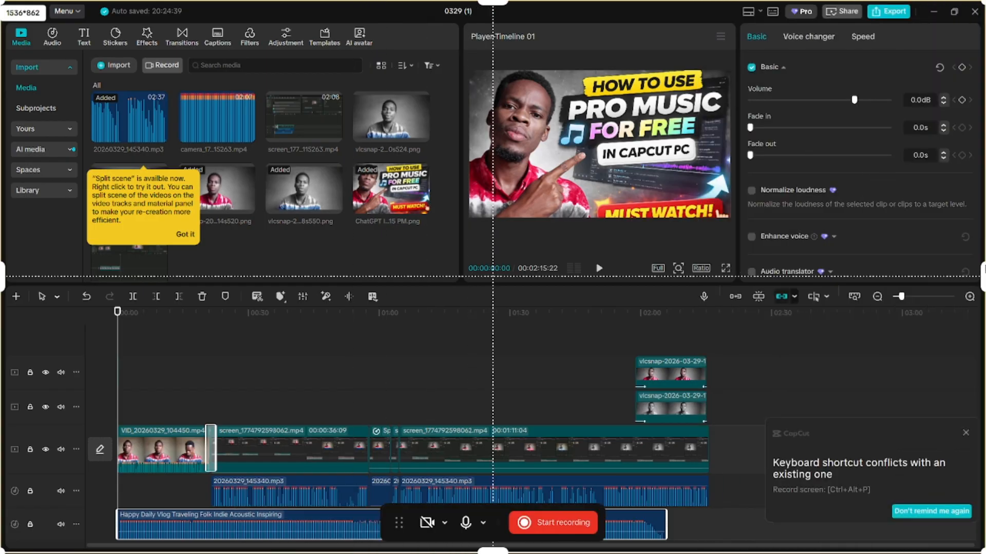
Step: Set the screen recorder's microphone source to Stereo Mix (Realtek Audio)
click(466, 524)
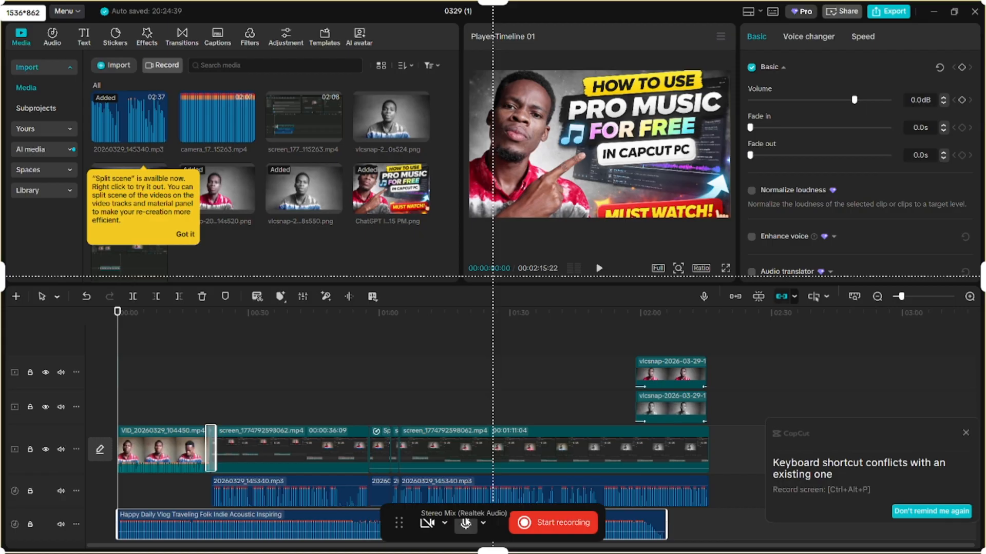
click(467, 526)
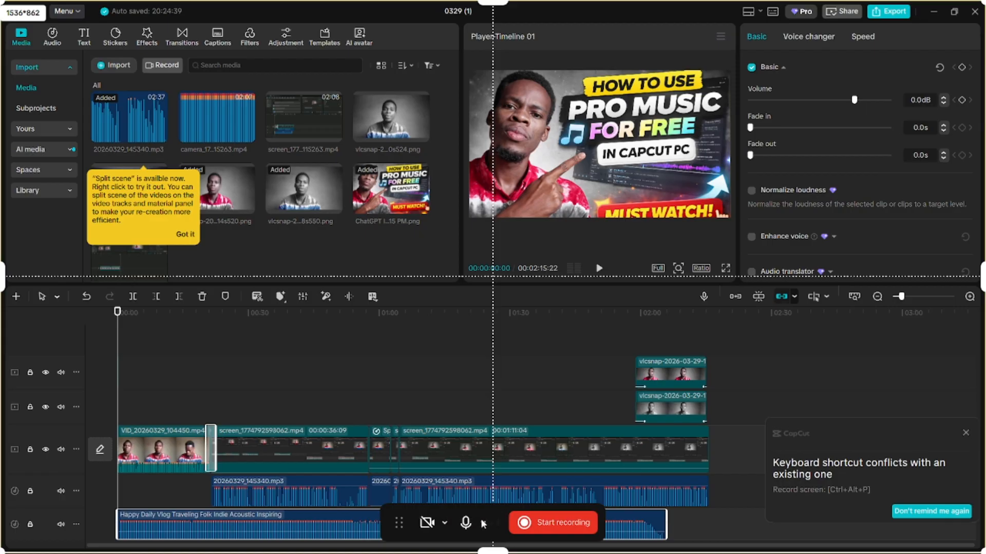
click(483, 523)
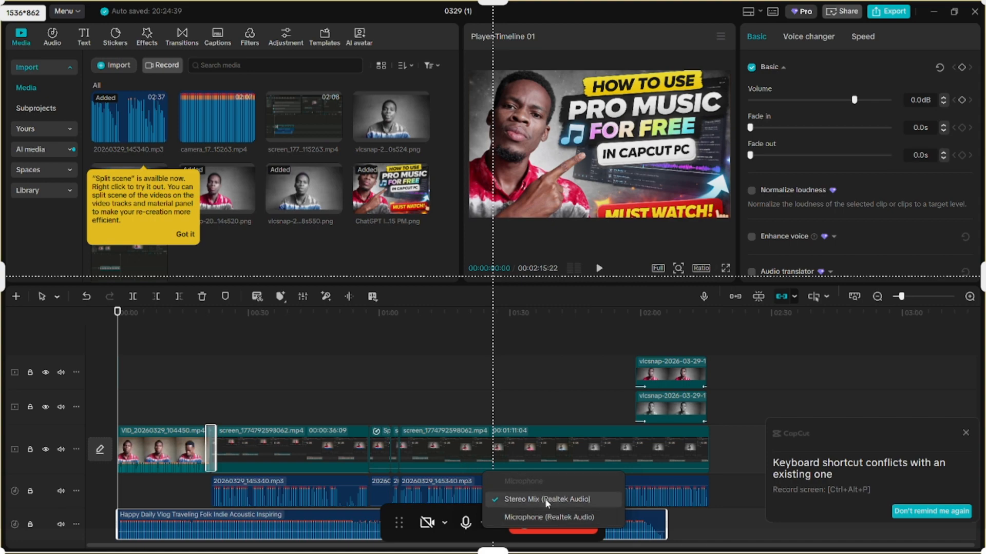
click(546, 501)
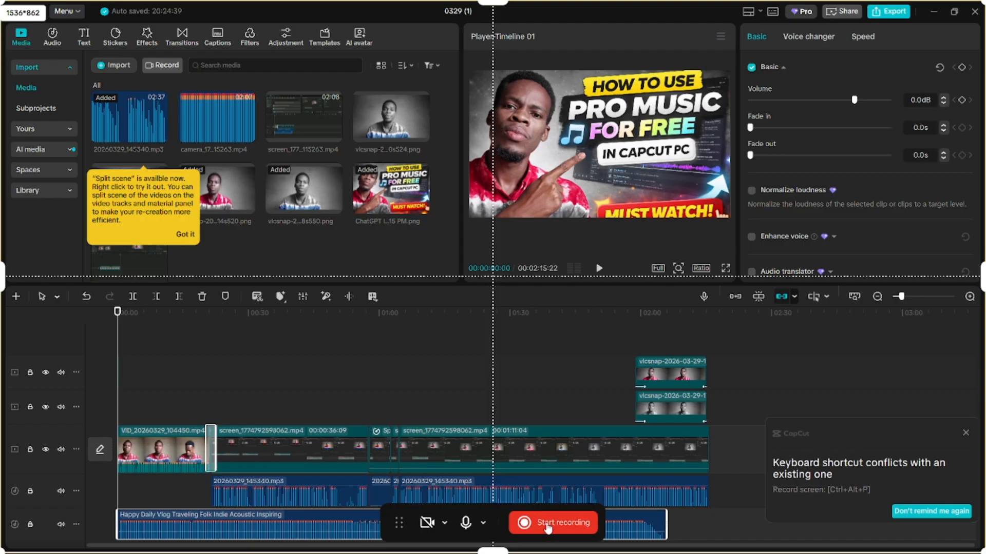
click(548, 523)
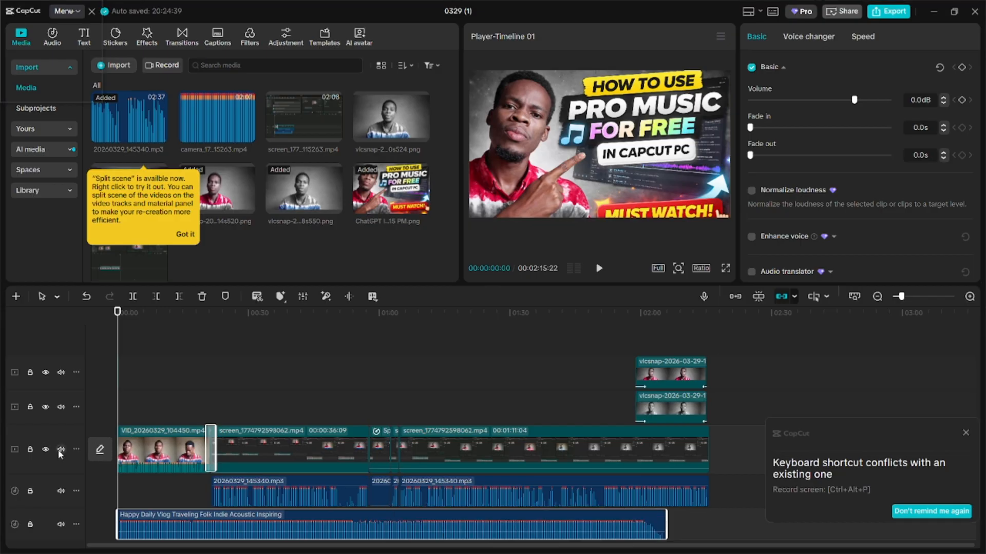
Step: Mute the voice audio track, the main video track and both overlay tracks, leaving only the music track audible
click(60, 490)
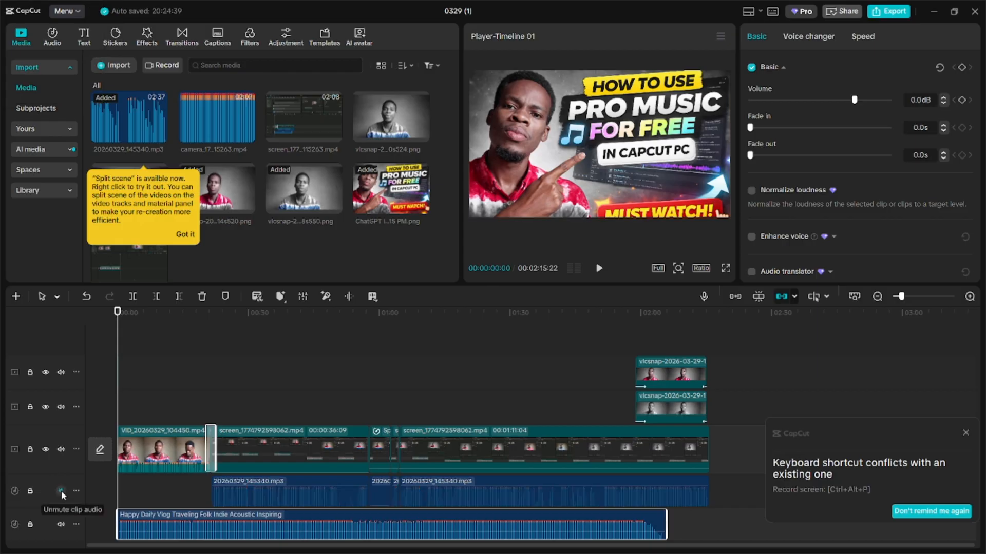
click(61, 447)
click(61, 407)
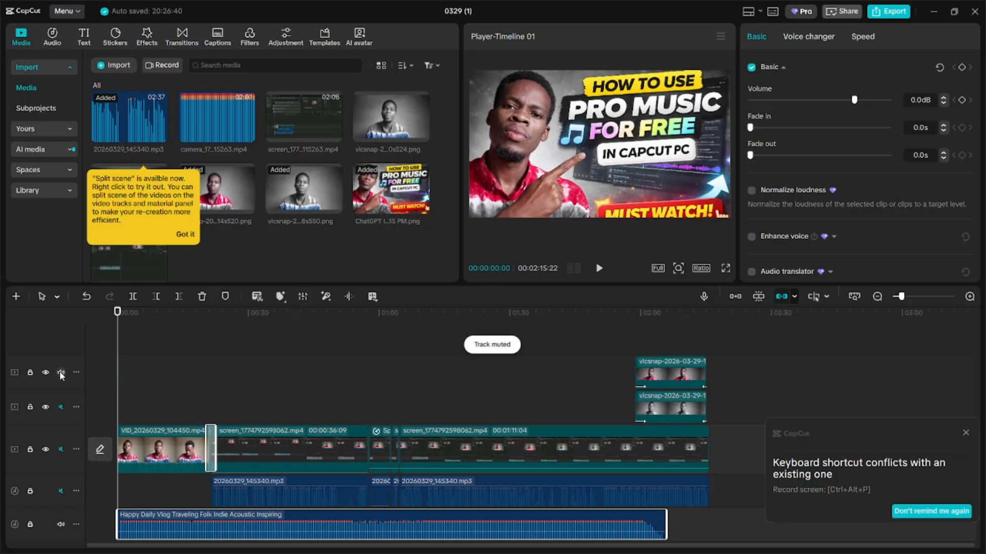
click(60, 373)
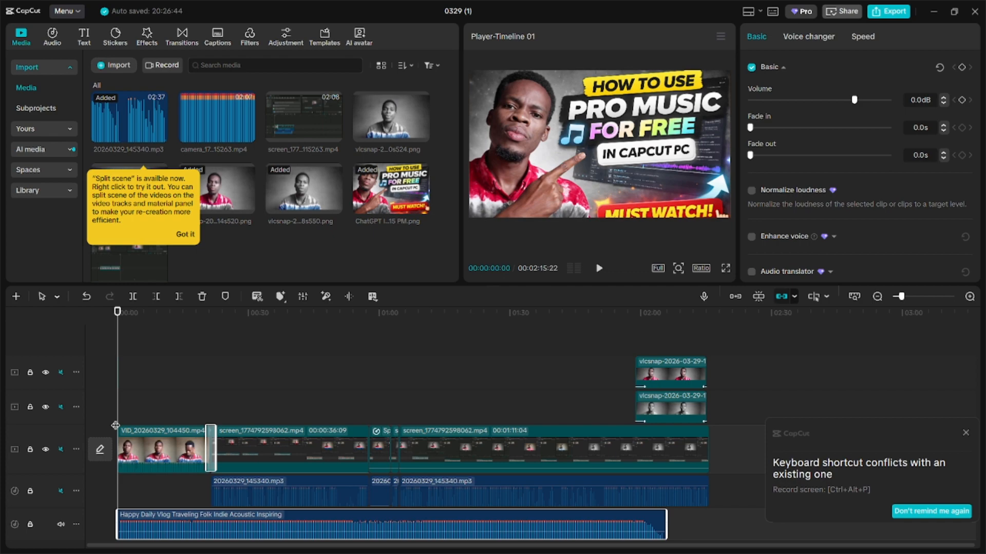
Step: Play the timeline from its start, from about 1:45 and from about 1:58 to check the music playback
key(space)
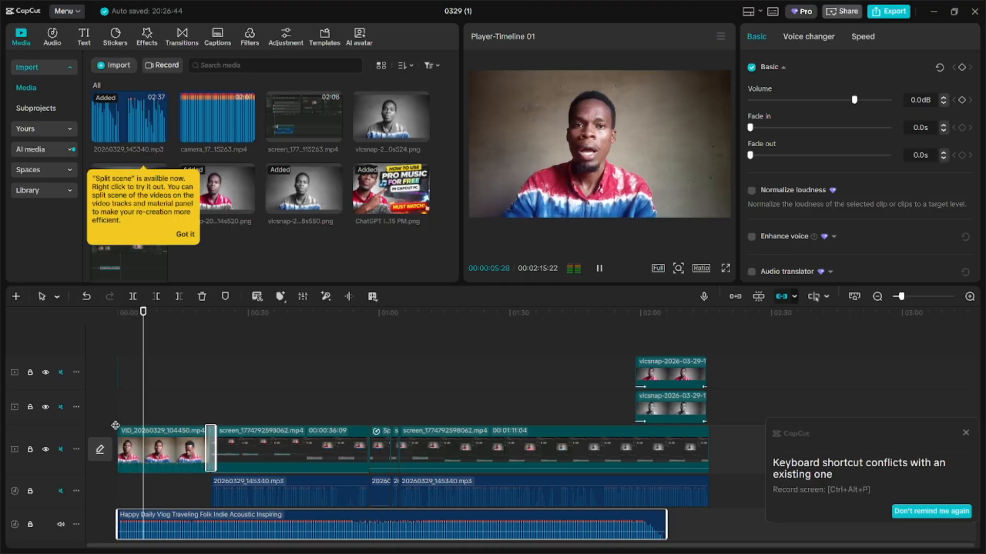
key(space)
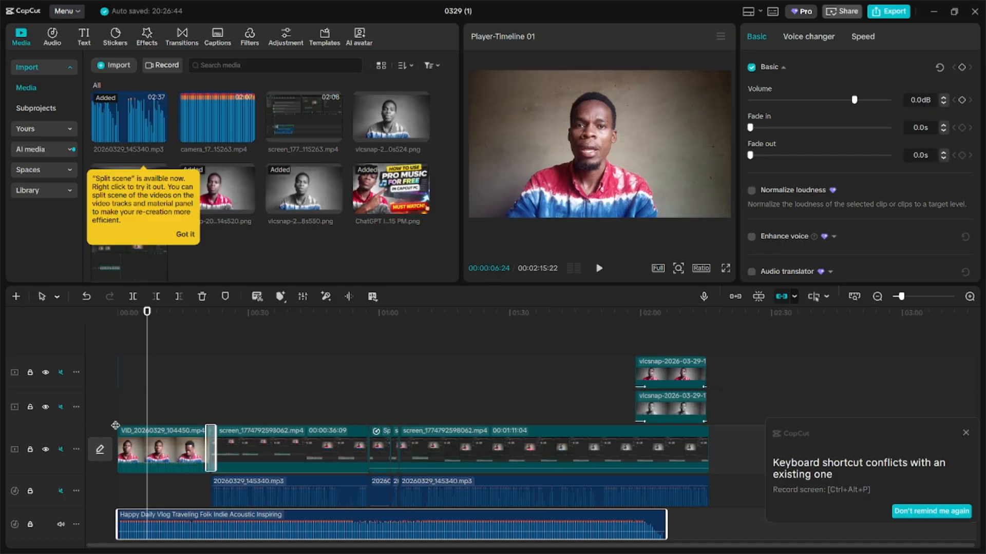
click(578, 381)
key(space)
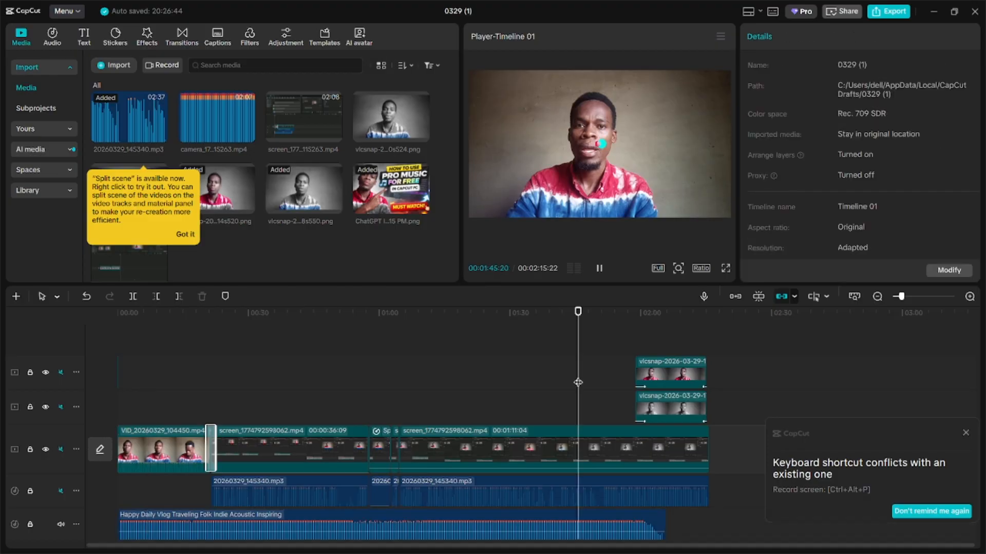
key(space)
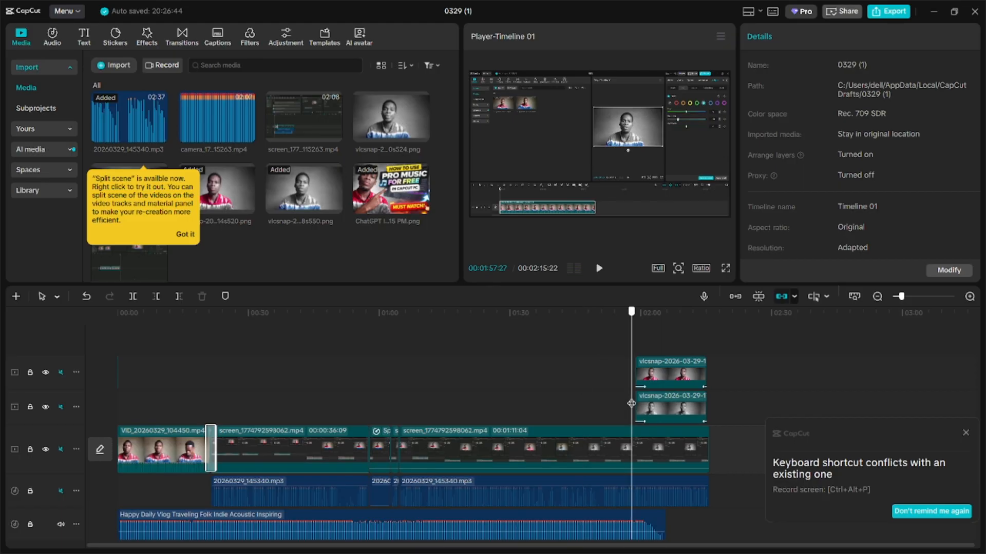
key(space)
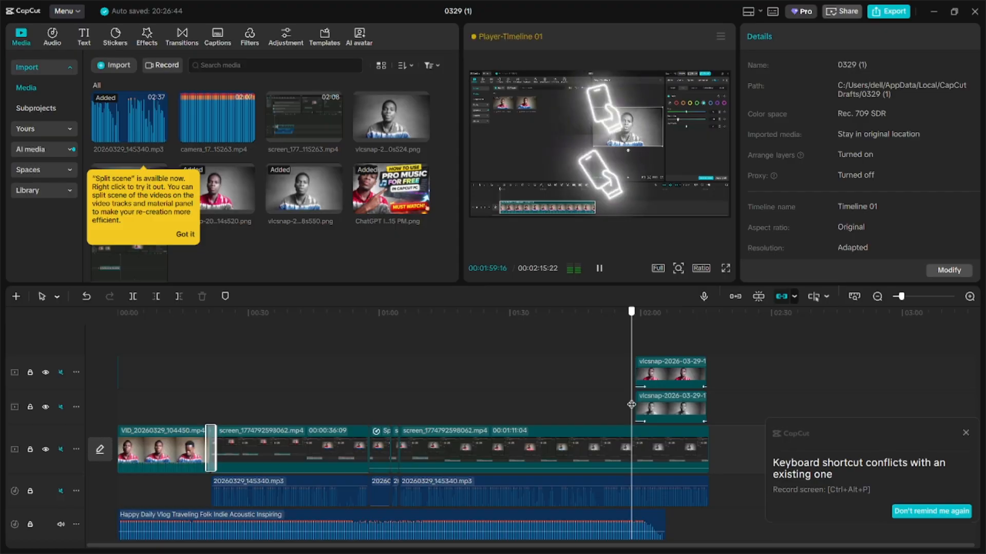
key(space)
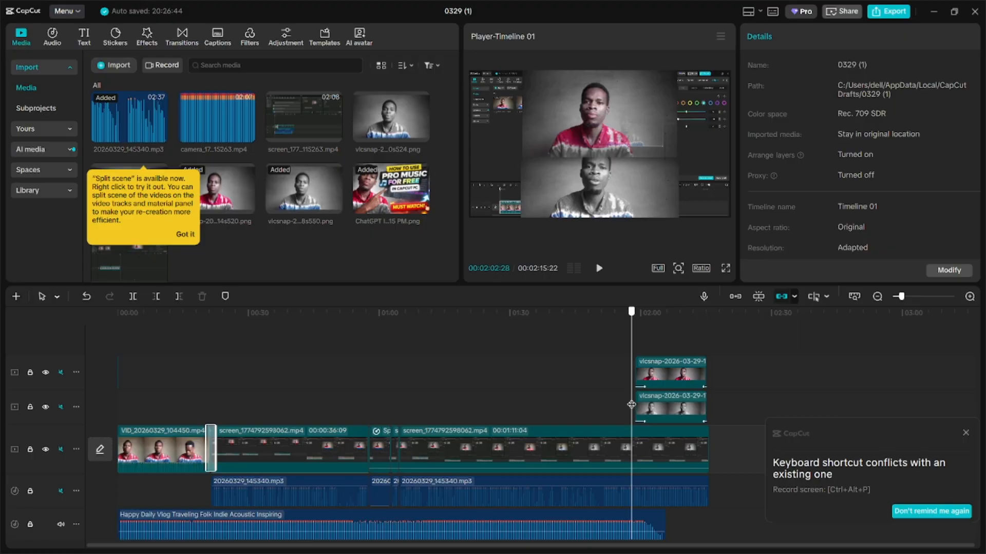
drag(631, 405, 635, 527)
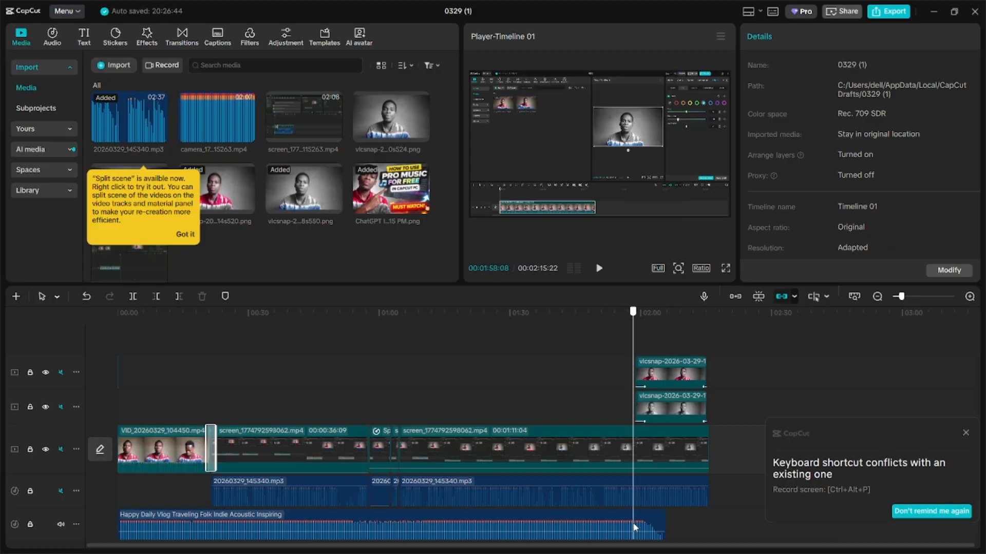
Step: Finish the screen recording, download it into the VIDEOS TO EDIT folder, and close the file and recording windows
drag(635, 527, 634, 527)
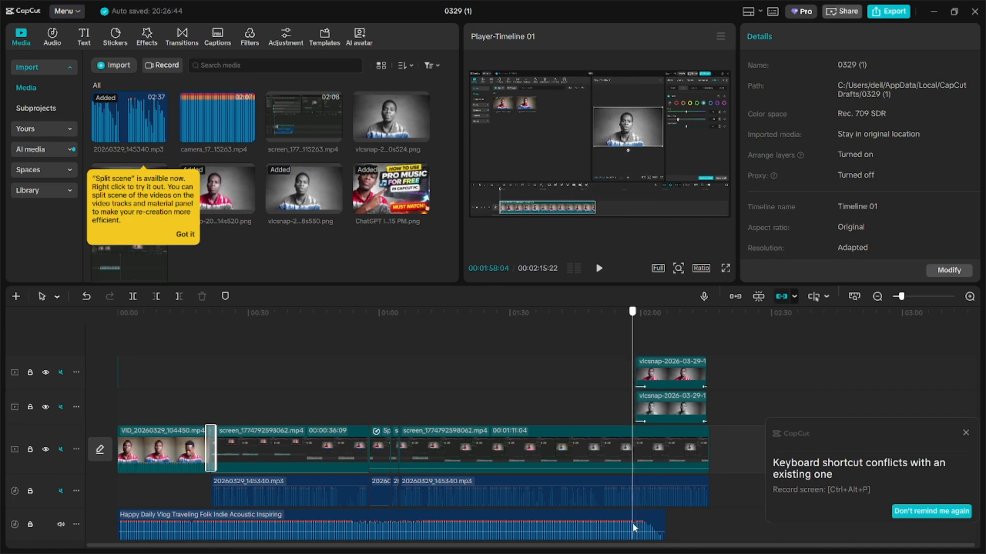
click(550, 412)
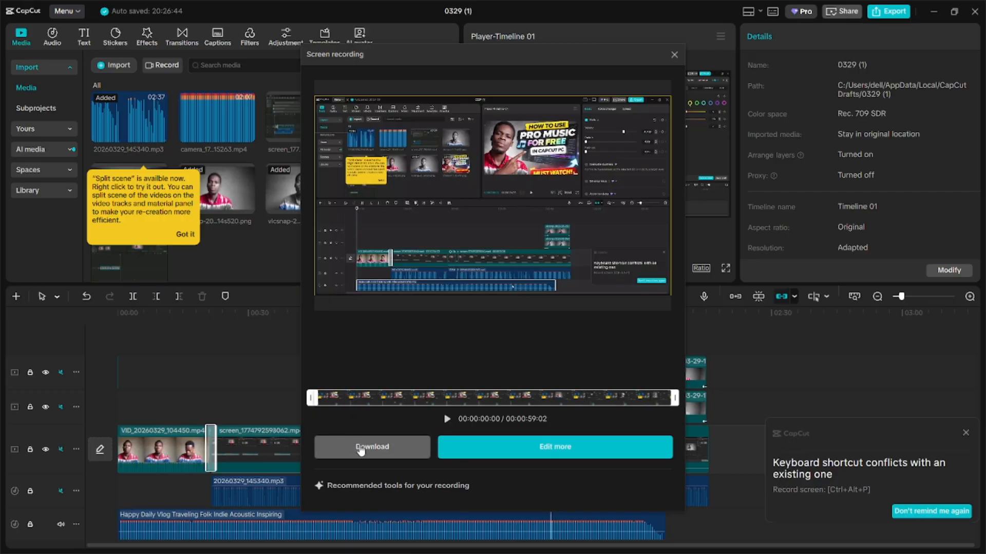
click(361, 450)
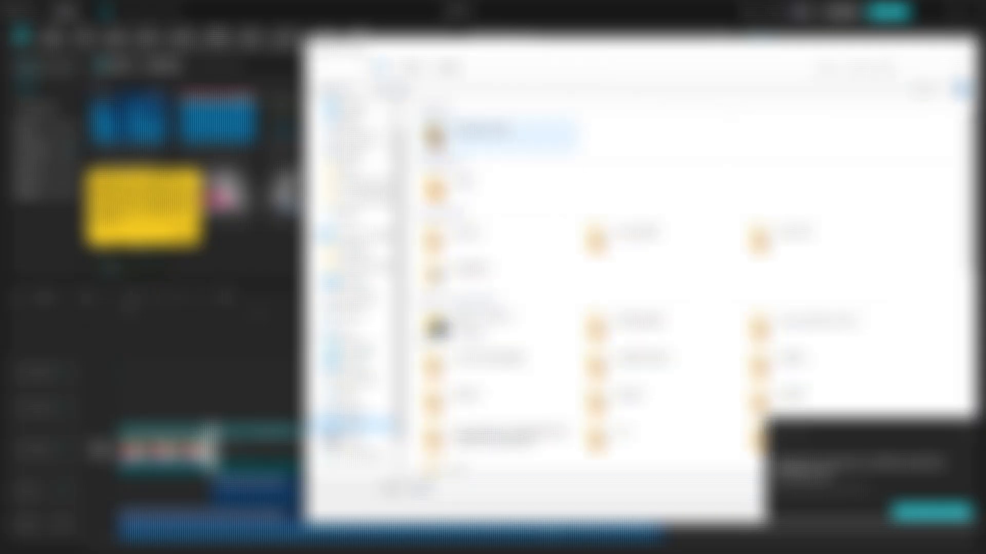
click(482, 135)
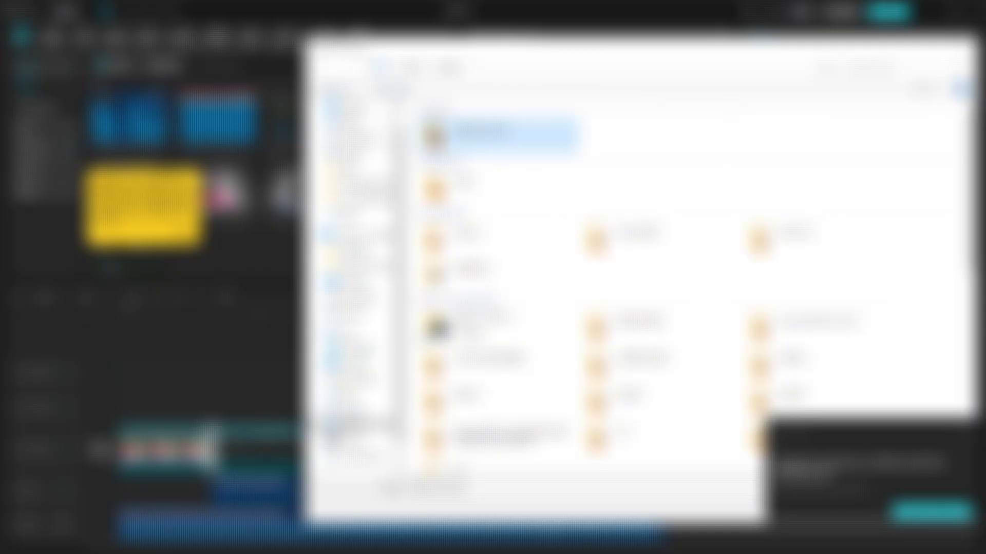
key(Return)
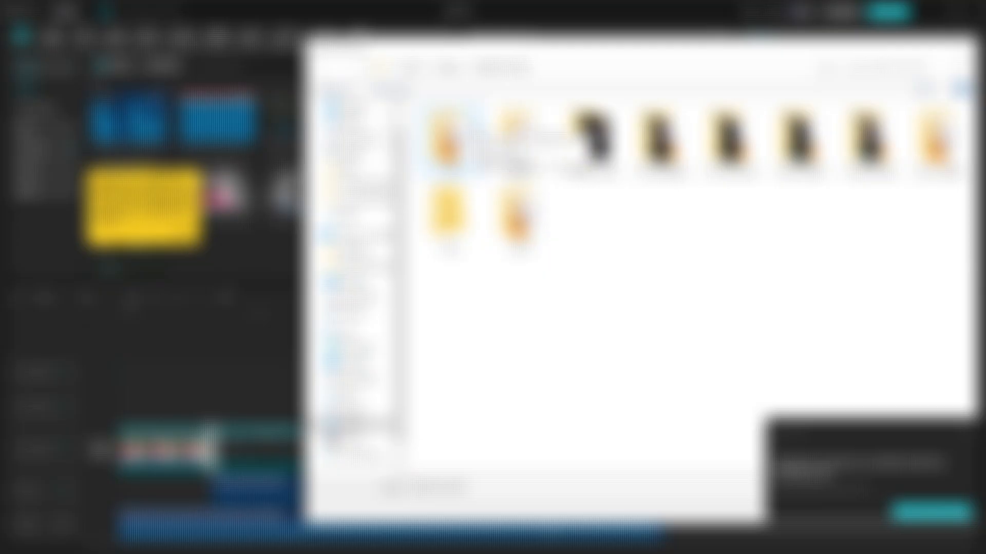
key(Return)
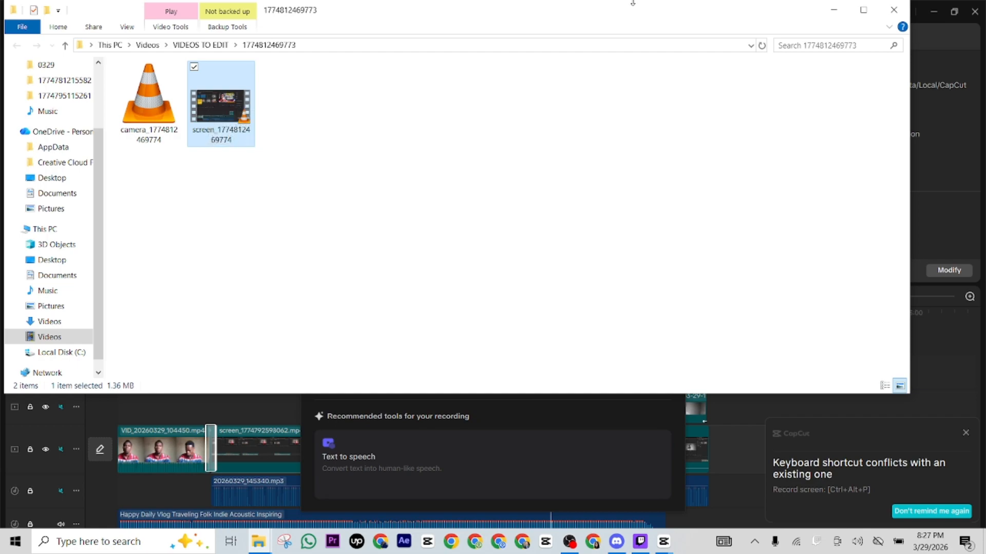
click(832, 10)
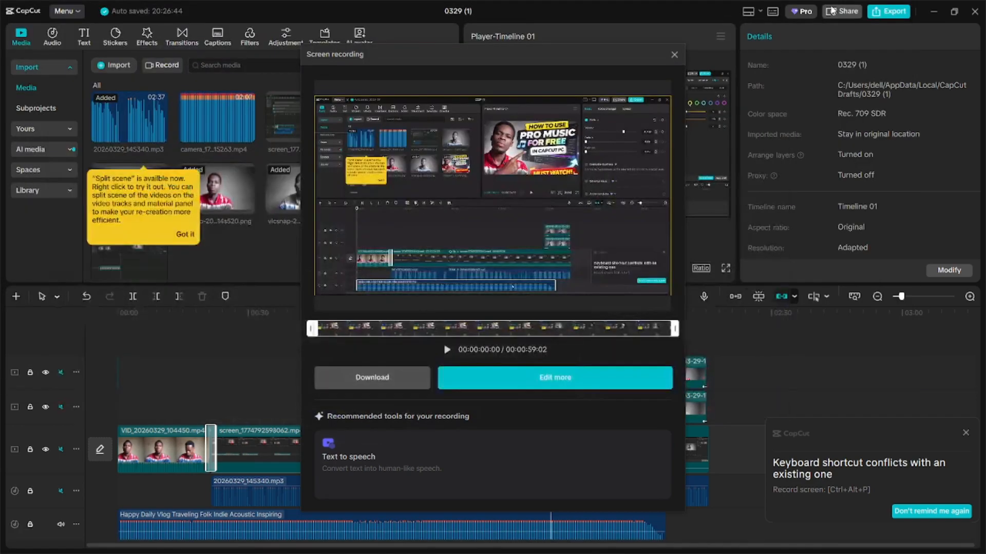
click(674, 55)
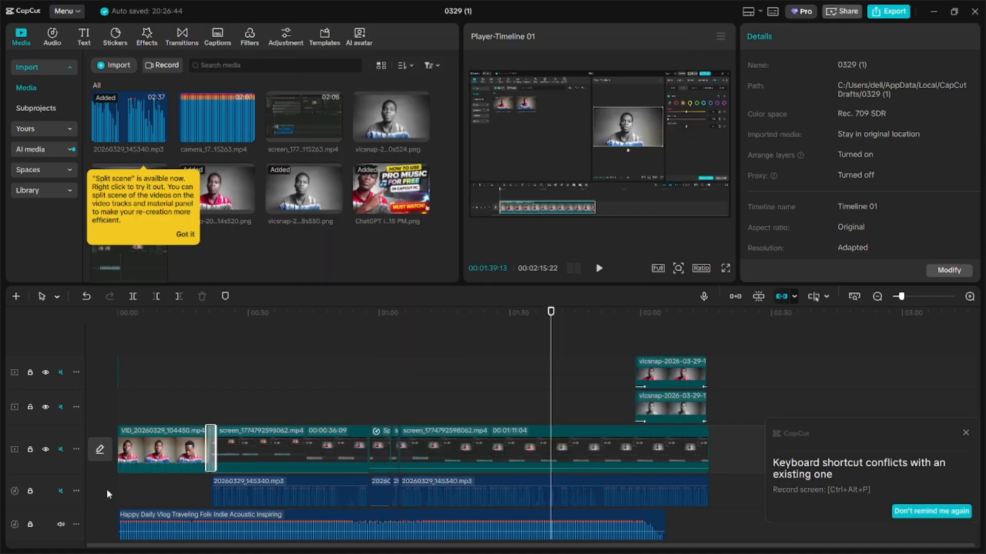
Step: Import the video 0329.mp4 into the project media
key(ctrl+i)
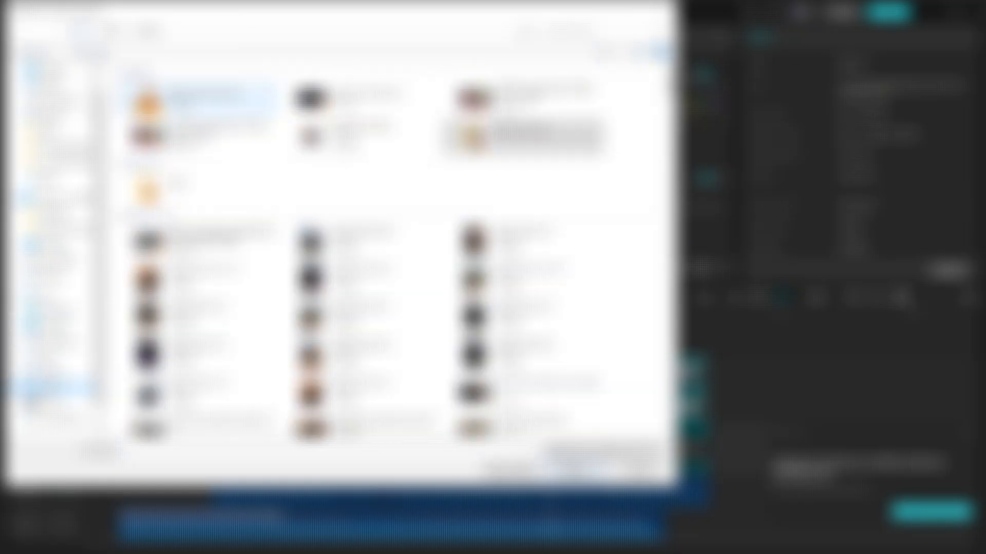
click(519, 135)
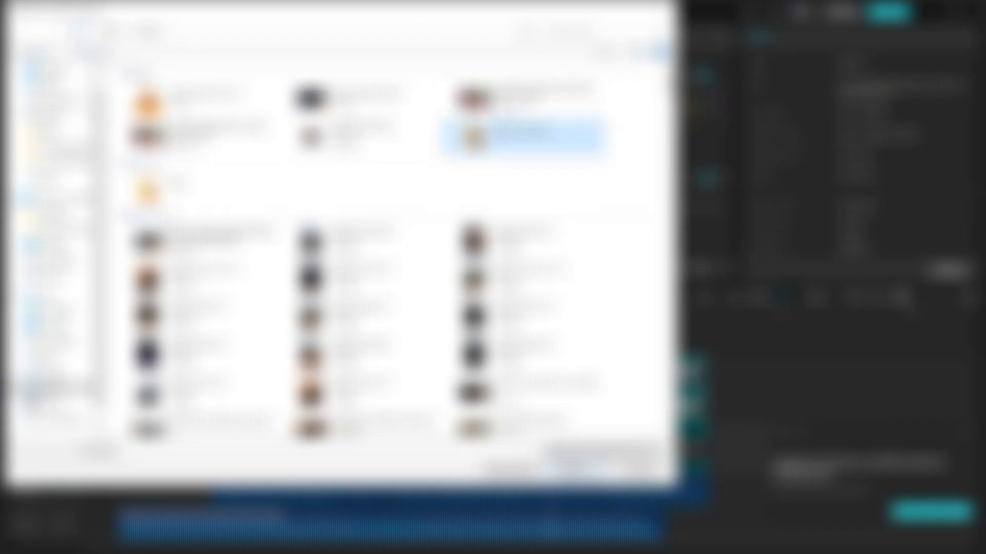
double_click(519, 135)
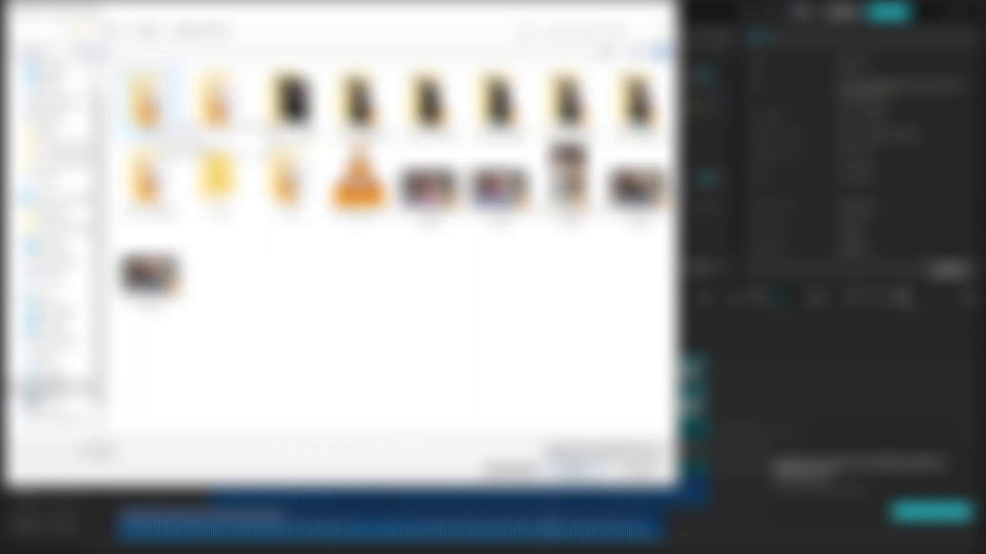
double_click(143, 100)
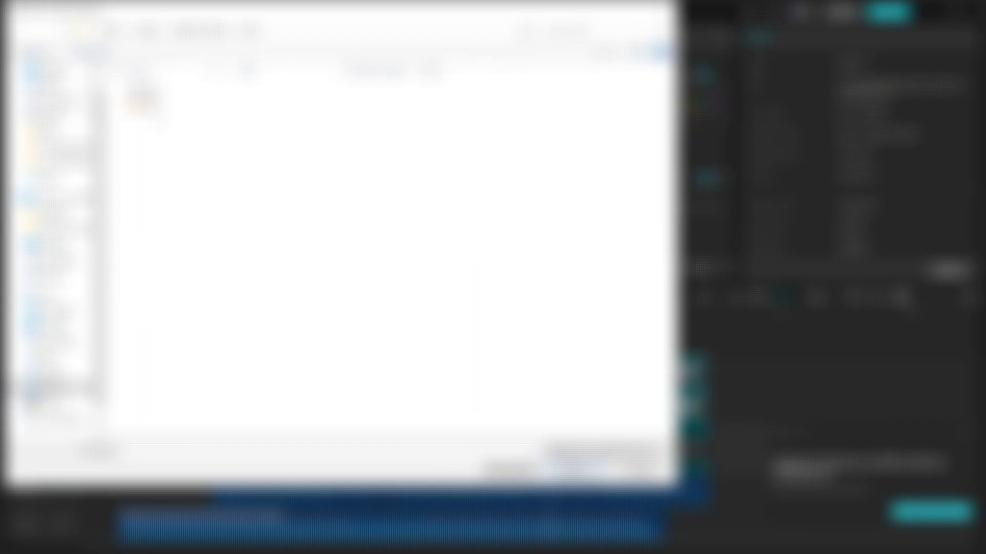
click(144, 100)
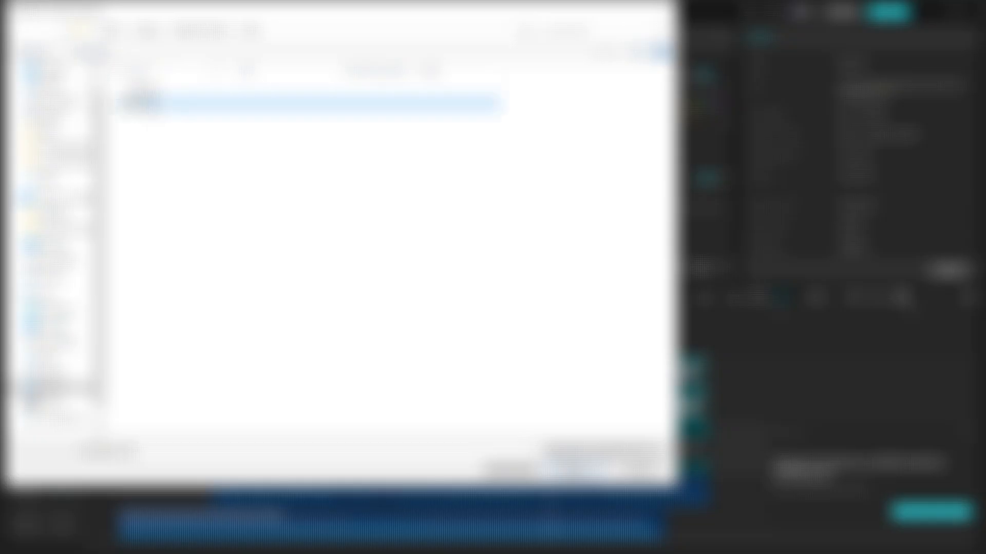
double_click(148, 104)
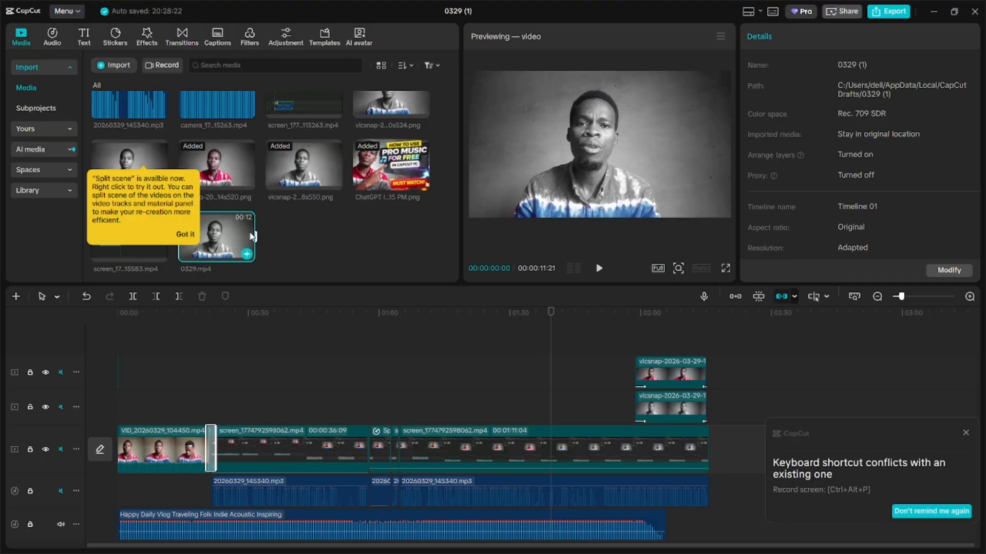
Step: Add the recording screen_1774795115263.mp4 to the timeline and move it to the very start on the topmost track
click(289, 245)
scroll(277, 178, up, 3)
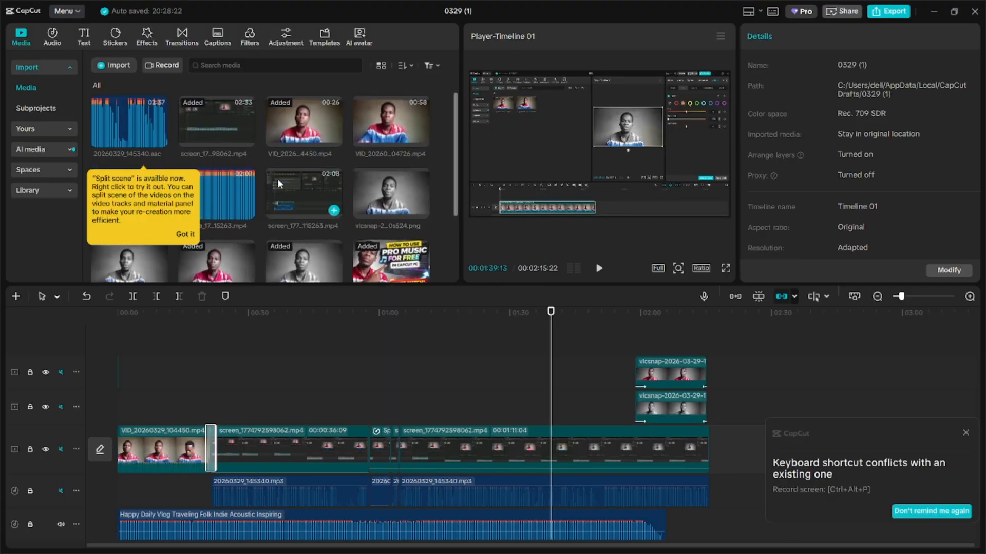
scroll(298, 190, down, 2)
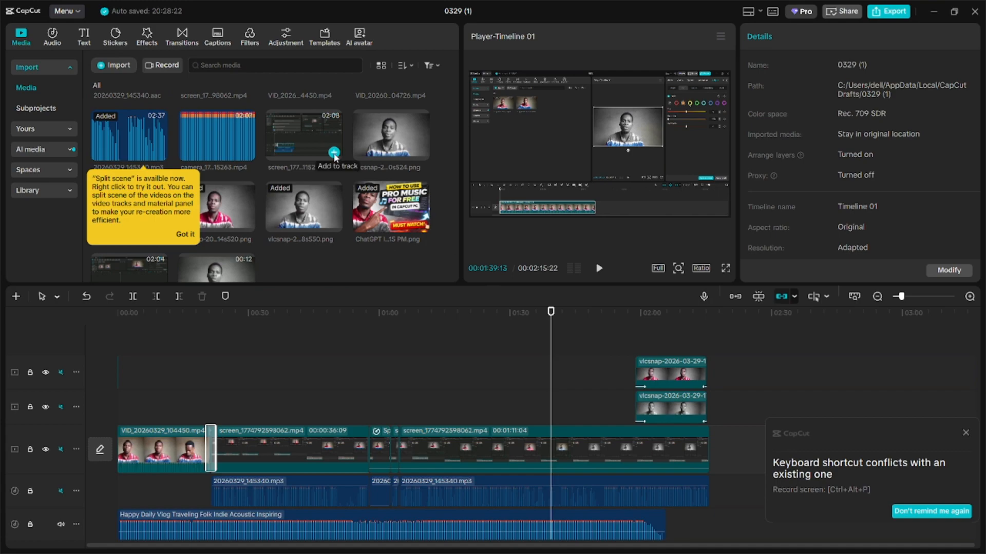
click(334, 153)
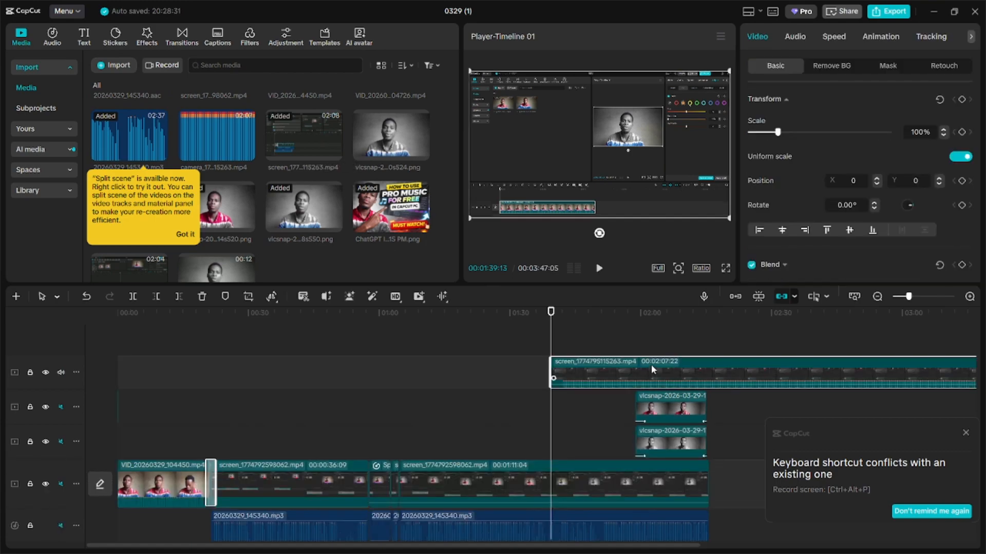
drag(651, 369, 219, 380)
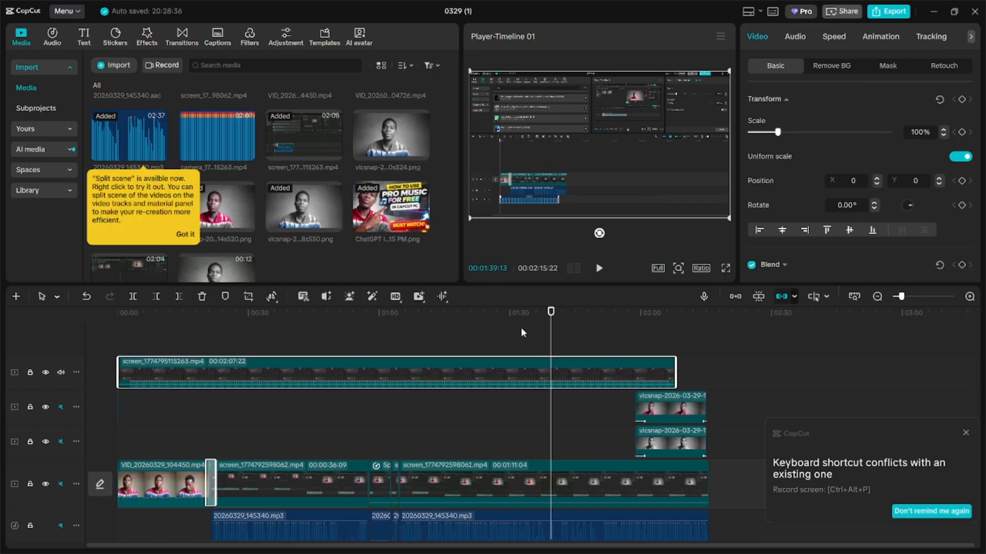
Step: Move all main-track video clips together with the lower image overlay onto tracks above the screen recording
key(Home)
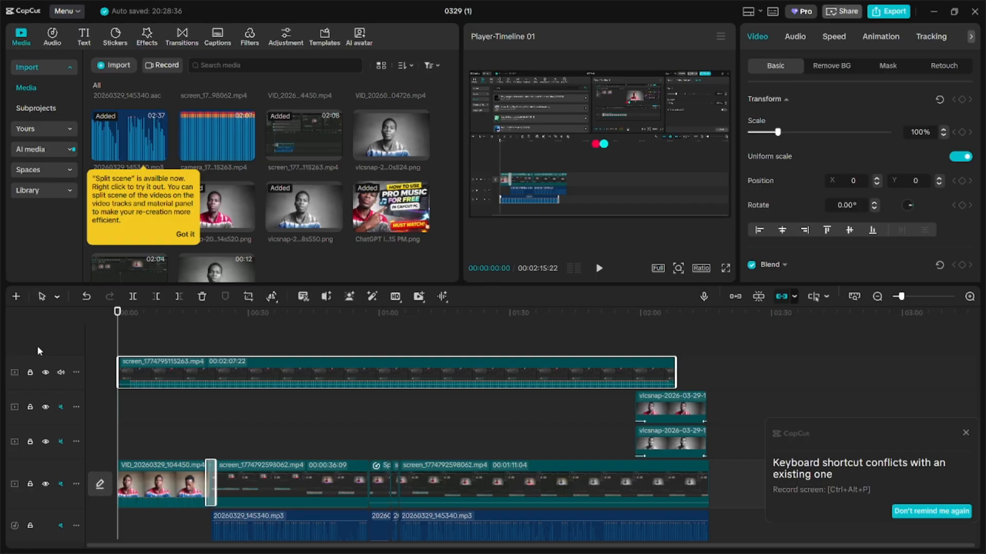
click(152, 350)
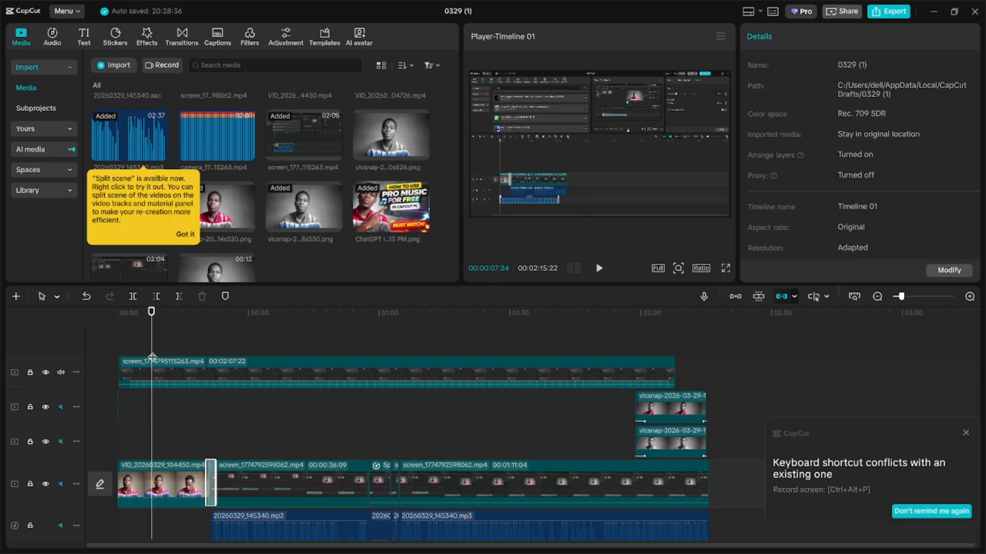
click(165, 369)
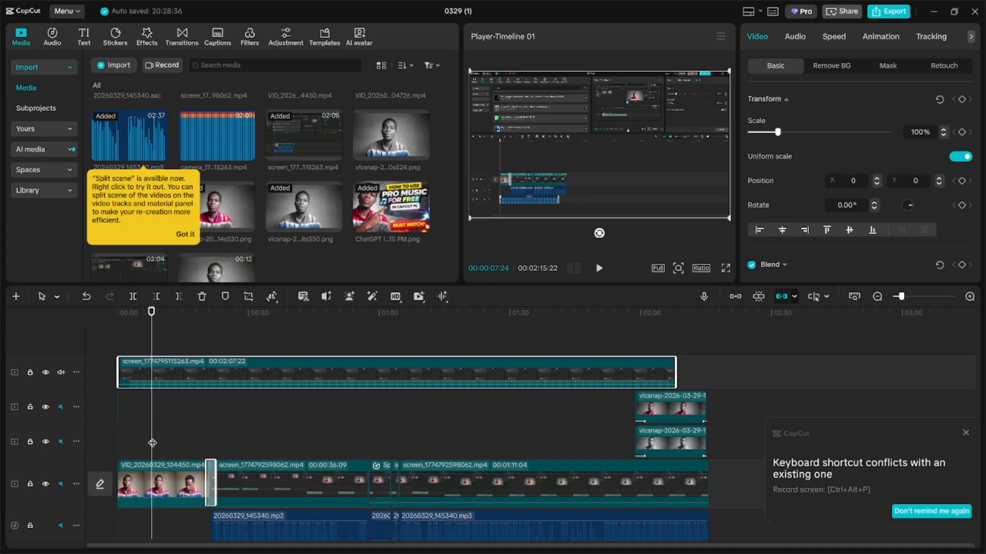
drag(174, 441, 720, 480)
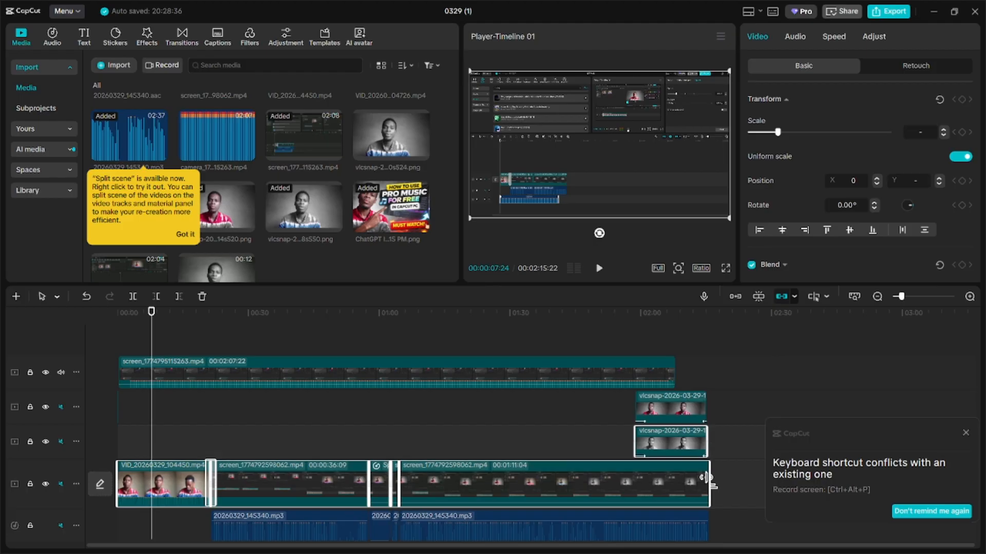
drag(545, 484, 534, 329)
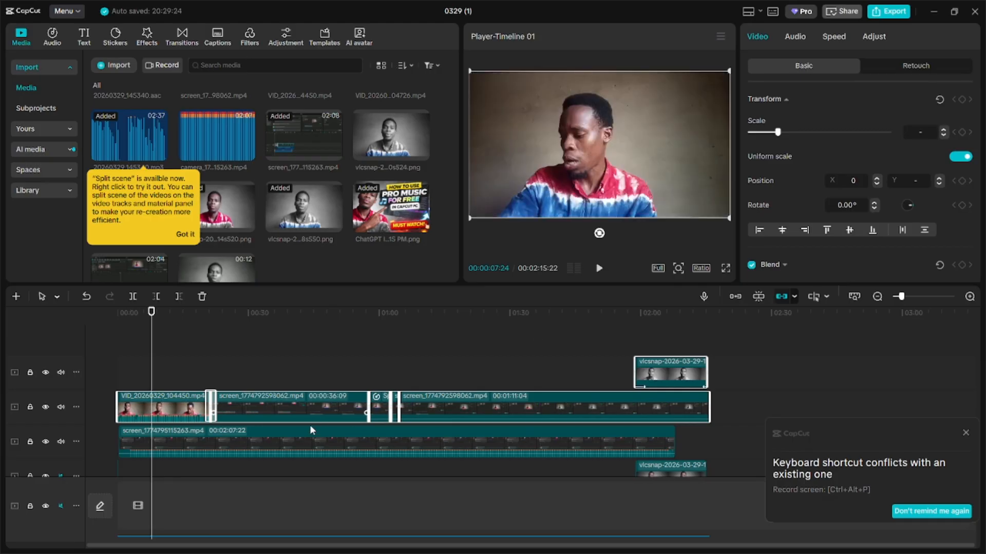
Step: Move the screen recording onto the main track and the image overlay left below the video clips up to a new top track
click(308, 441)
drag(308, 441, 308, 504)
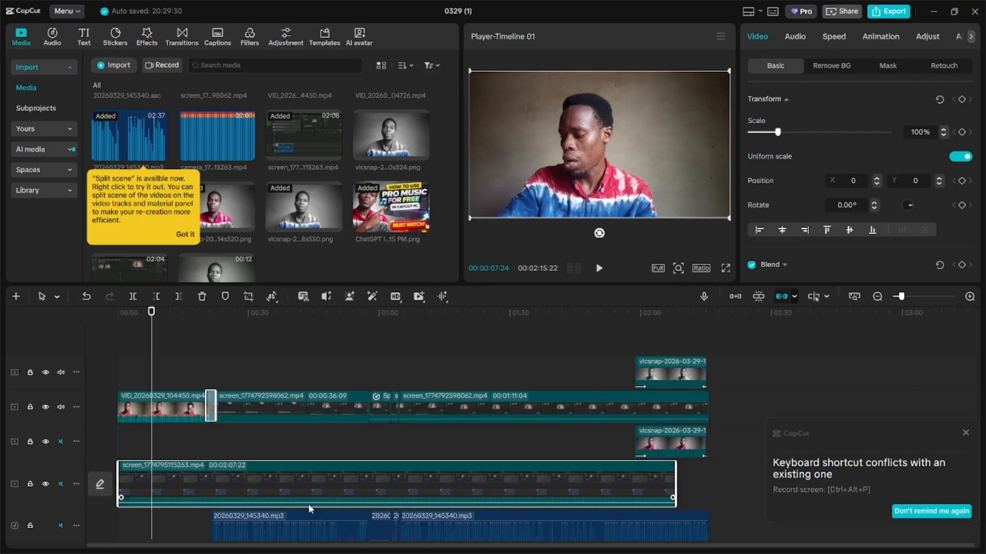
click(661, 441)
drag(661, 442, 659, 337)
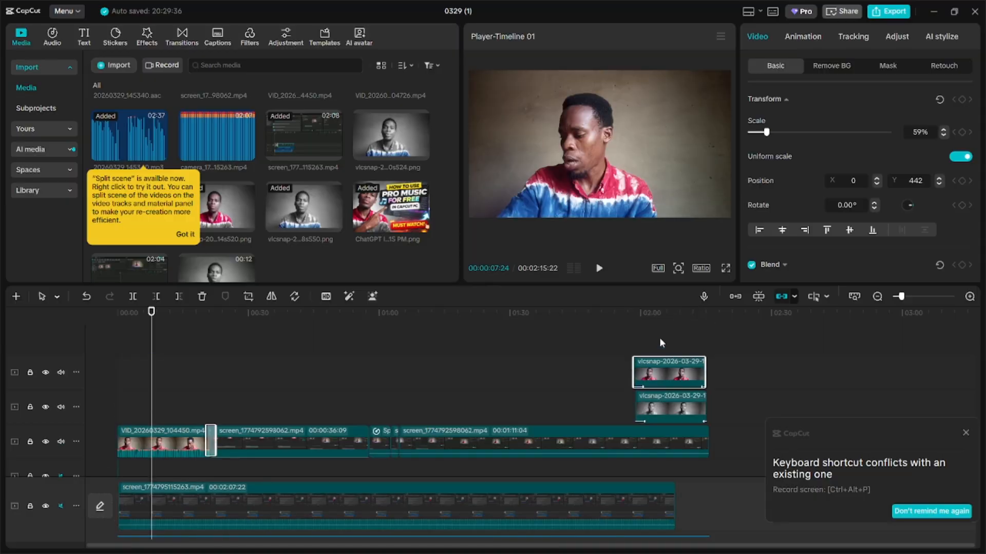
Step: Unmute the empty overlay track, the voice audio track and the main track holding the screen recording
click(190, 399)
scroll(189, 399, down, 2)
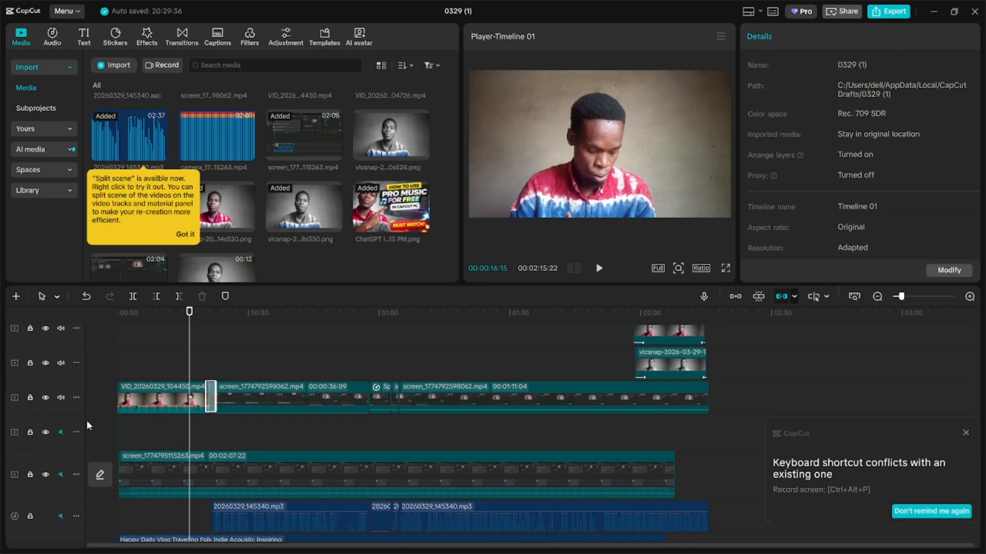
click(60, 431)
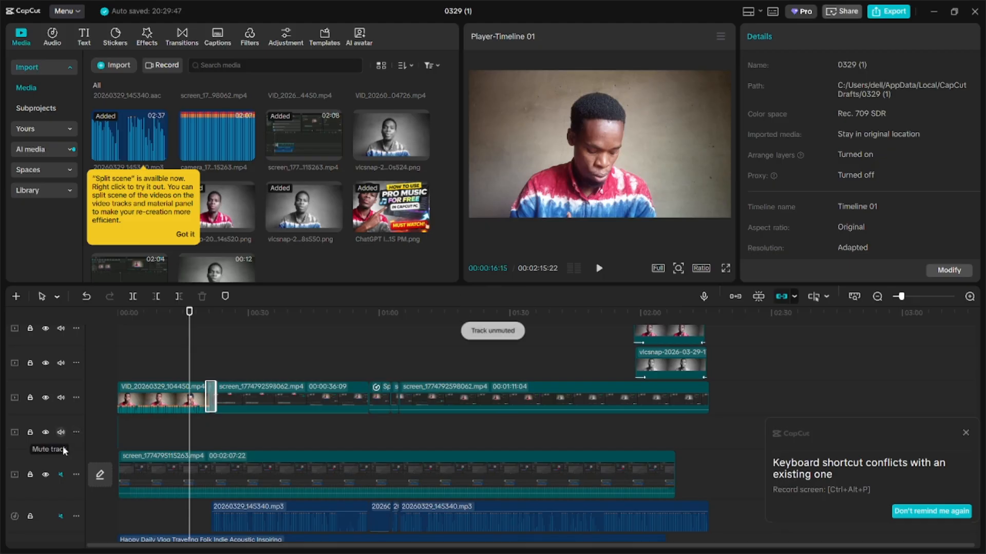
click(60, 517)
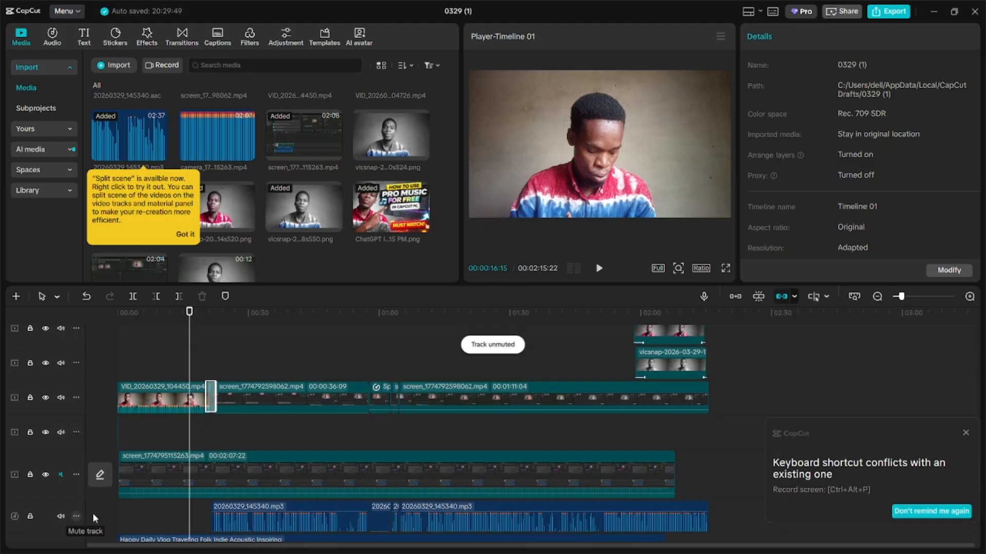
click(60, 474)
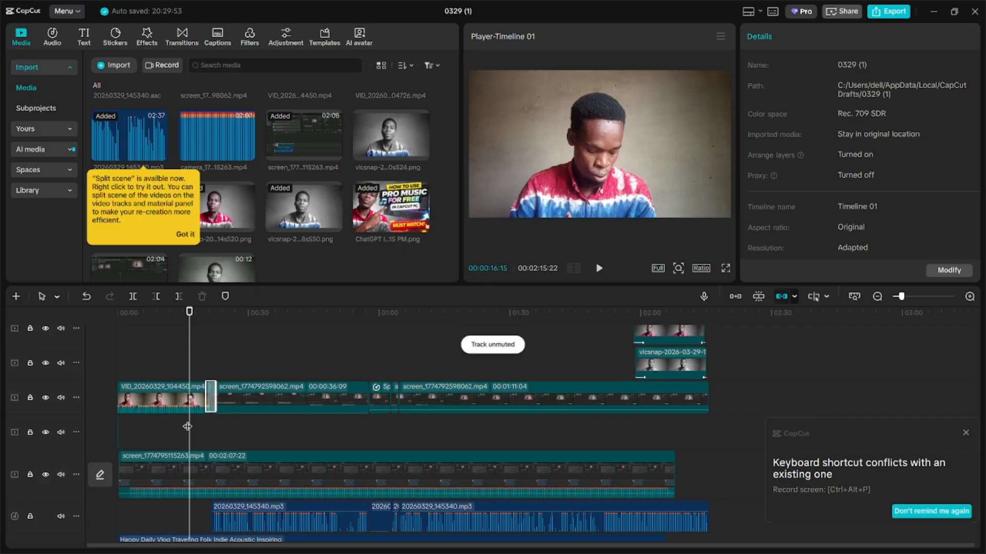
Step: Play the first few seconds of the timeline from its start to check the recorded music with the video
scroll(187, 427, up, 1)
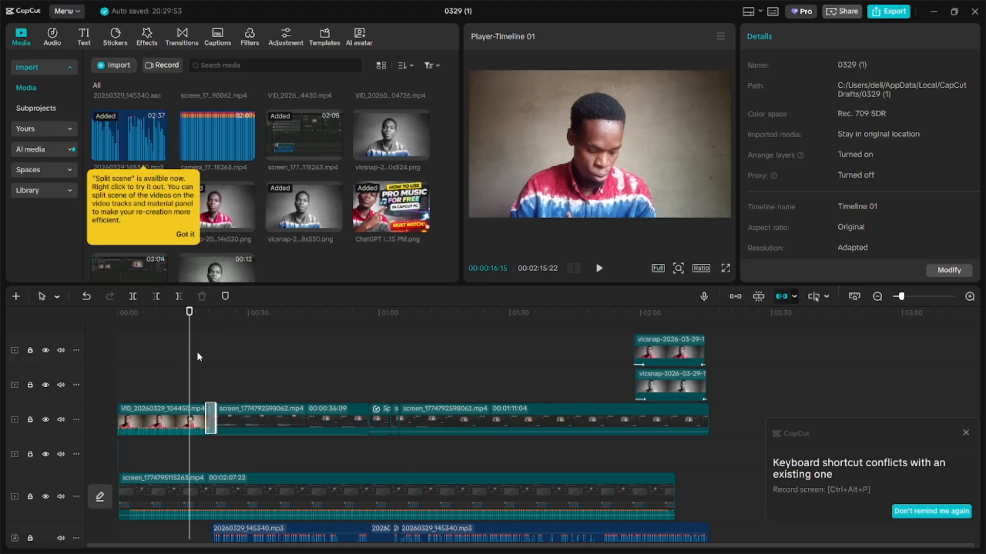
key(Home)
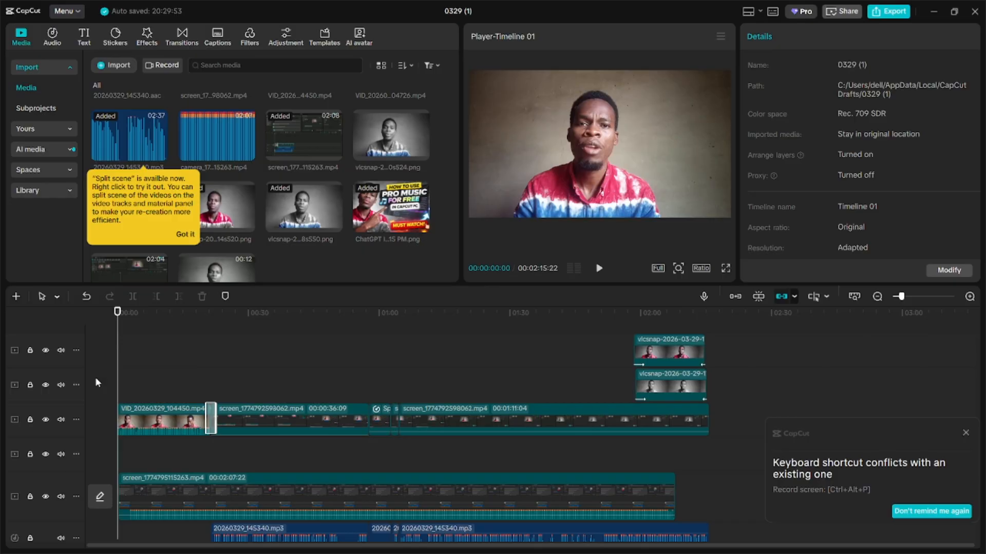
key(space)
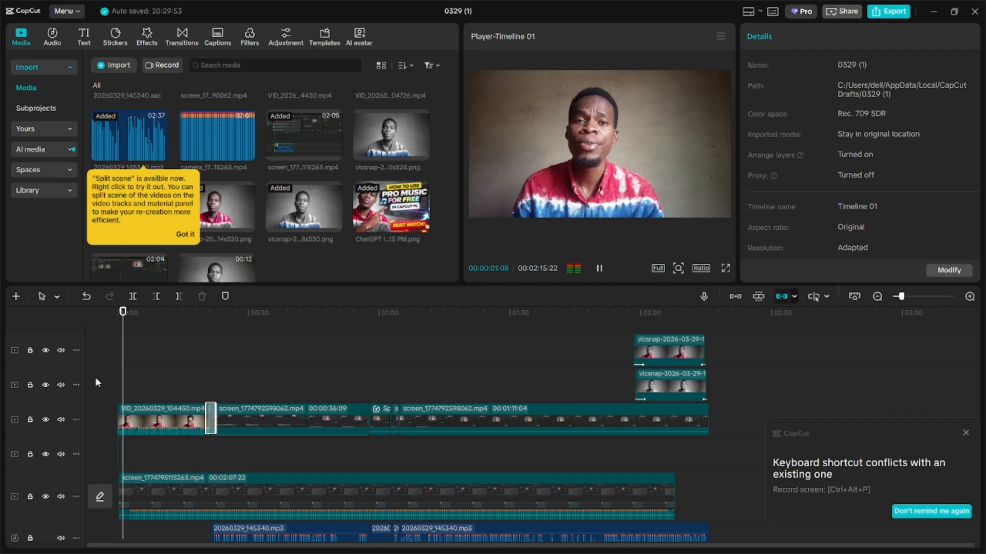
key(space)
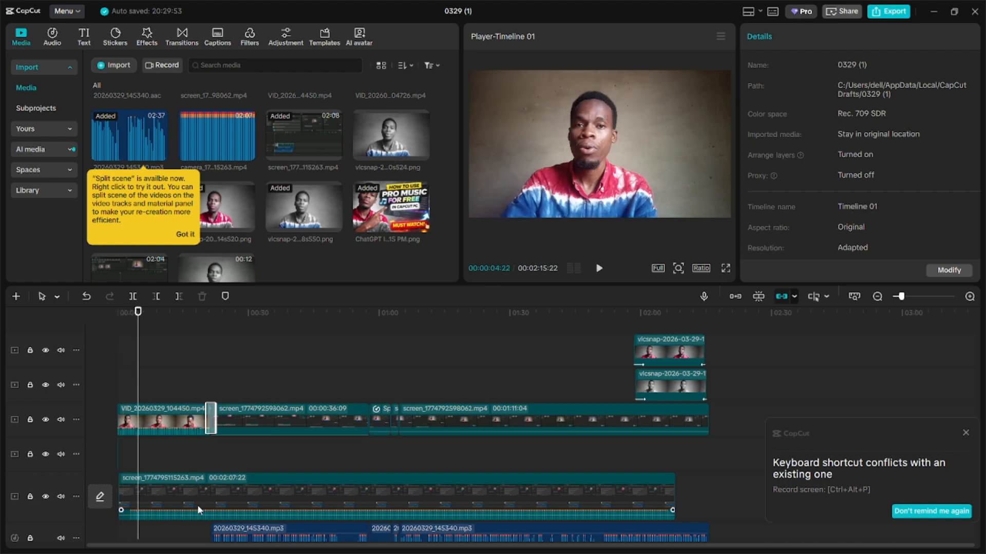
Step: Lower the volume of the screen recording clip on the main track and play briefly from about 0:04 to check it
drag(197, 515, 196, 517)
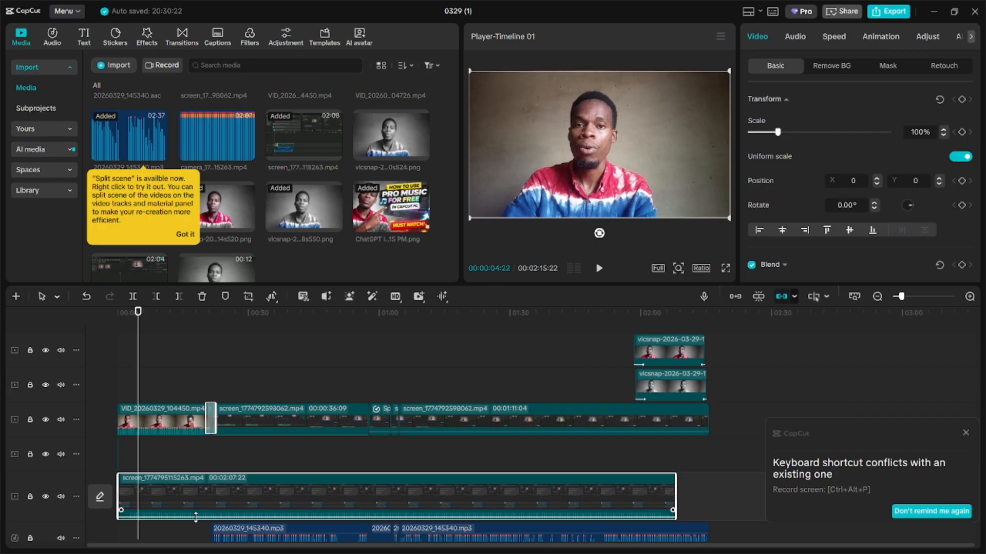
key(space)
key(space)
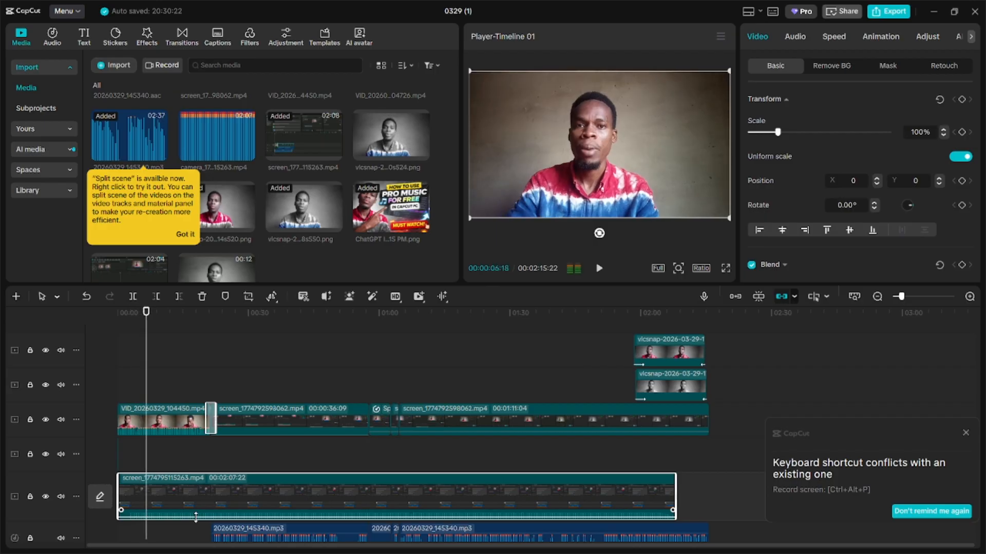
Step: Delete the Pro music clip "Happy Daily Vlog Traveling Folk Indie Acoustic Inspiring" from the lowest audio track of the timeline
scroll(171, 412, up, 1)
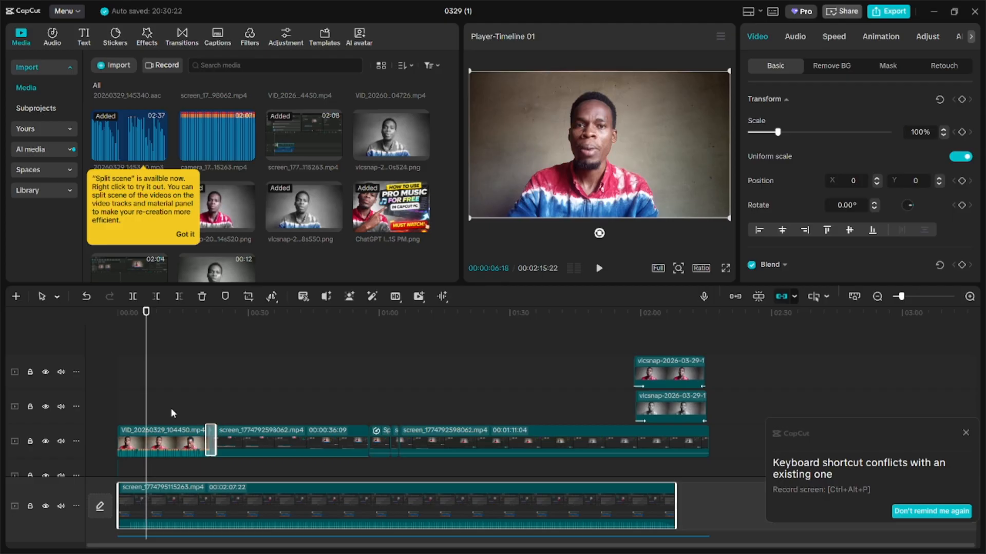
scroll(171, 413, down, 5)
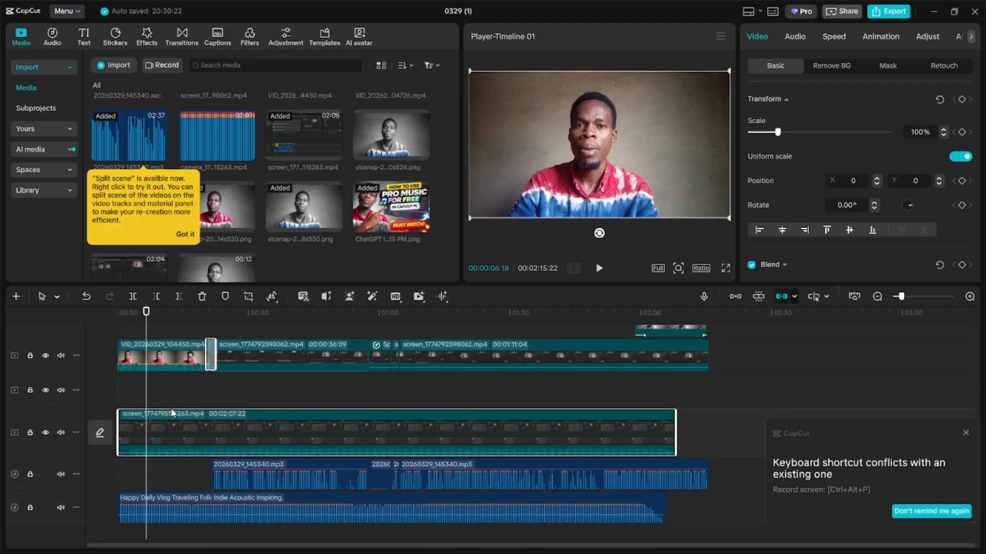
click(174, 494)
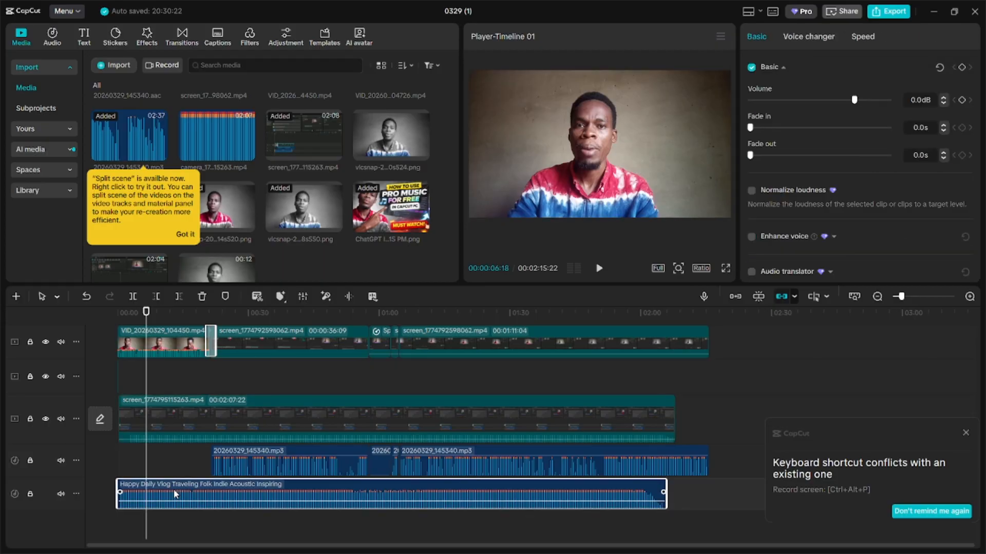
key(Delete)
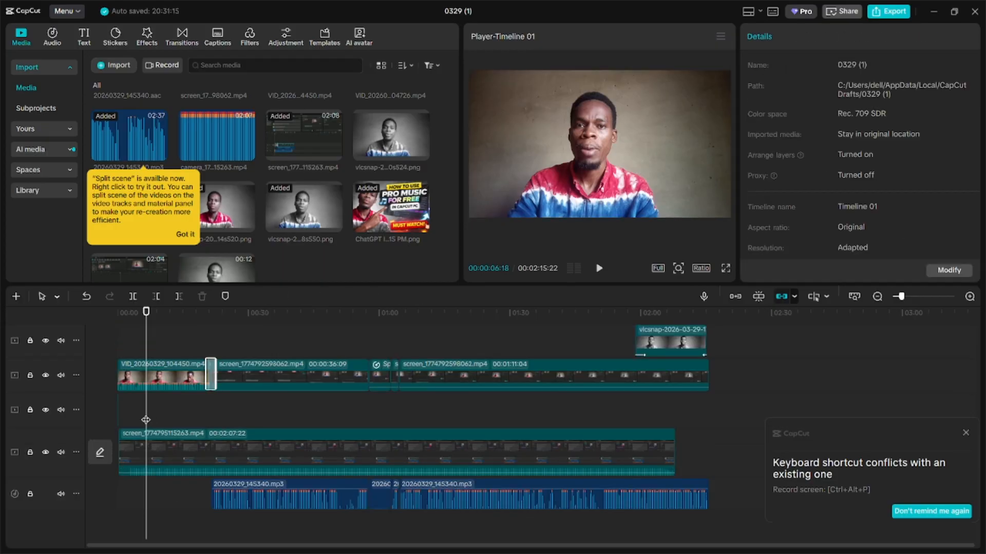
Step: Play about the first seven seconds of the timeline from its start, pausing once, to check the recorded music under the video
drag(146, 420, 80, 410)
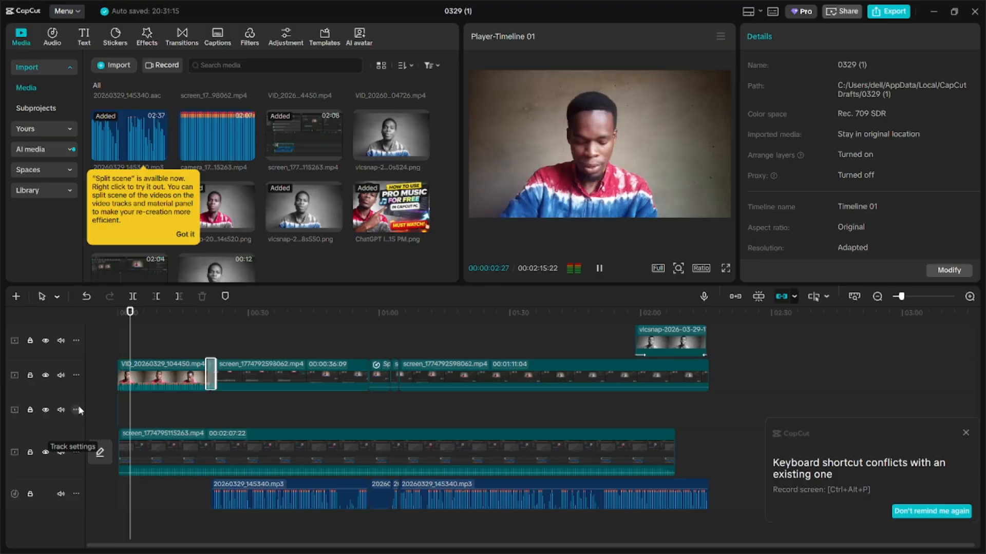
key(space)
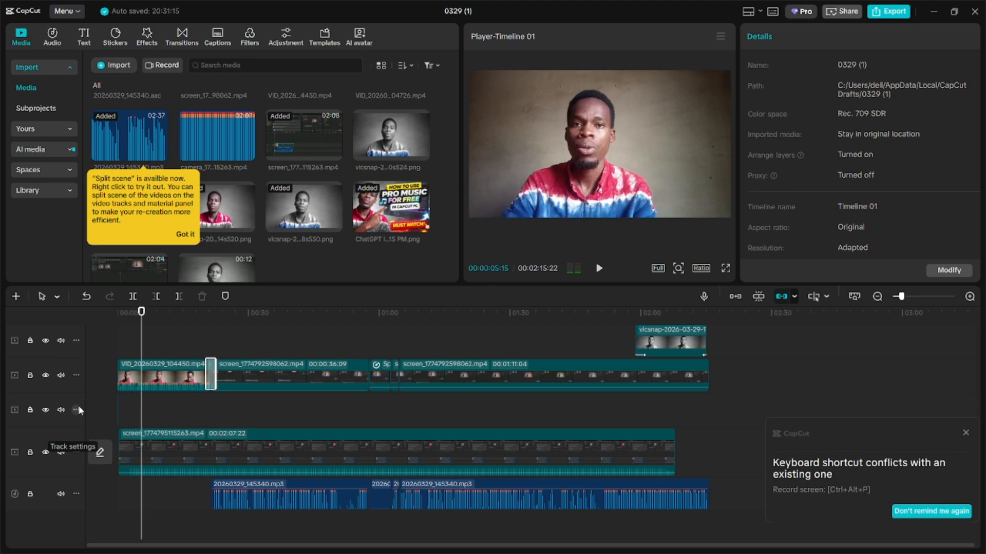
mouse_move(187, 444)
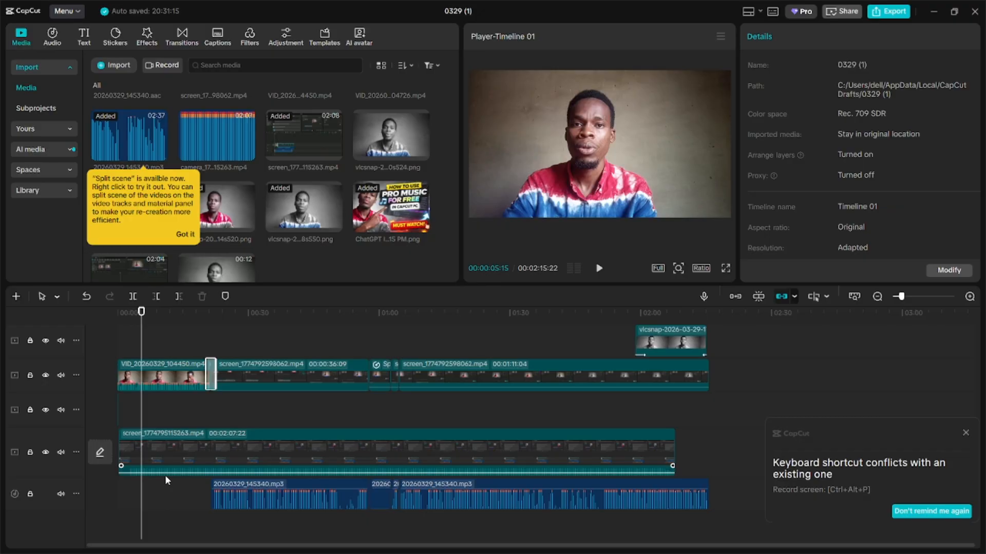
key(space)
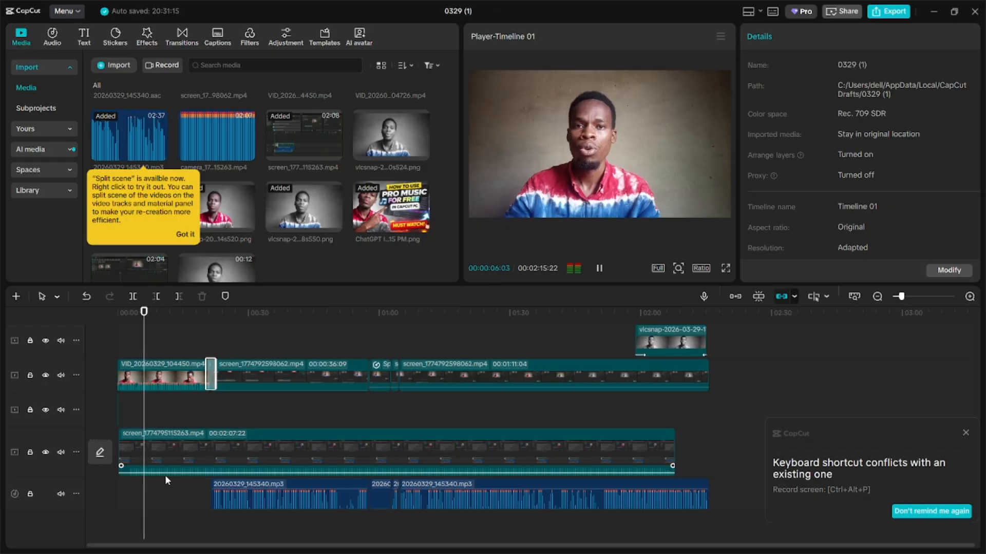
key(space)
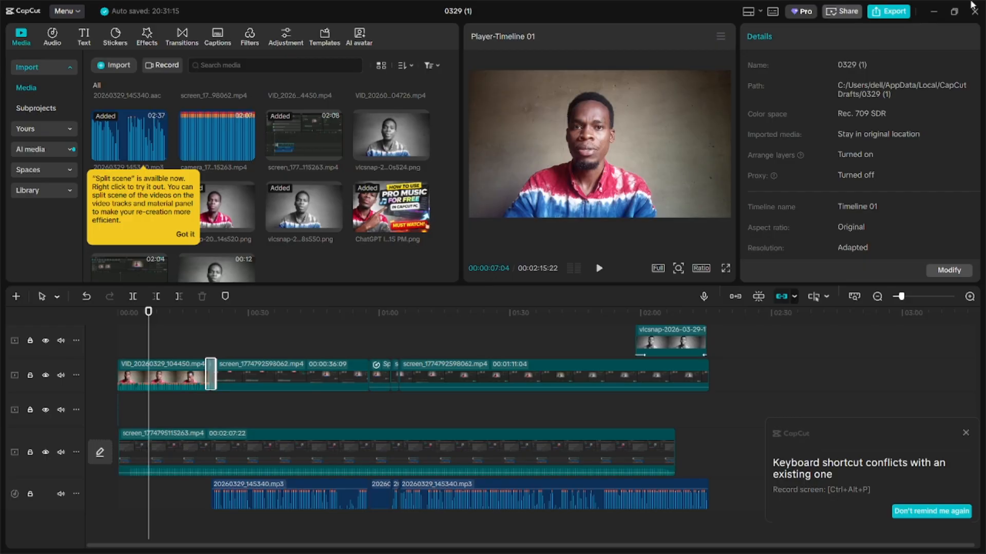
Step: Export the timeline as an mp4 video named 0329 (1) at 1080P and 30fps with the HEVC codec
click(895, 16)
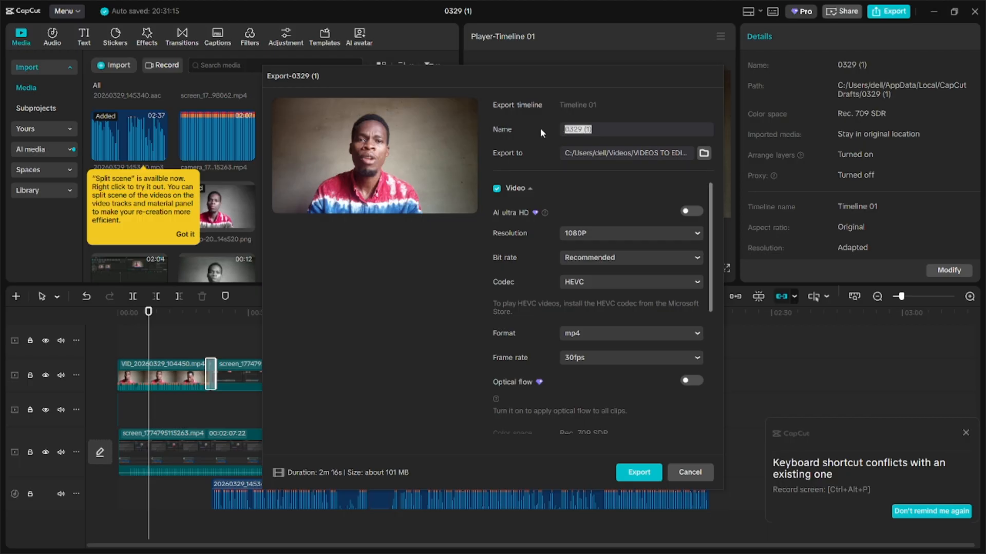
click(636, 472)
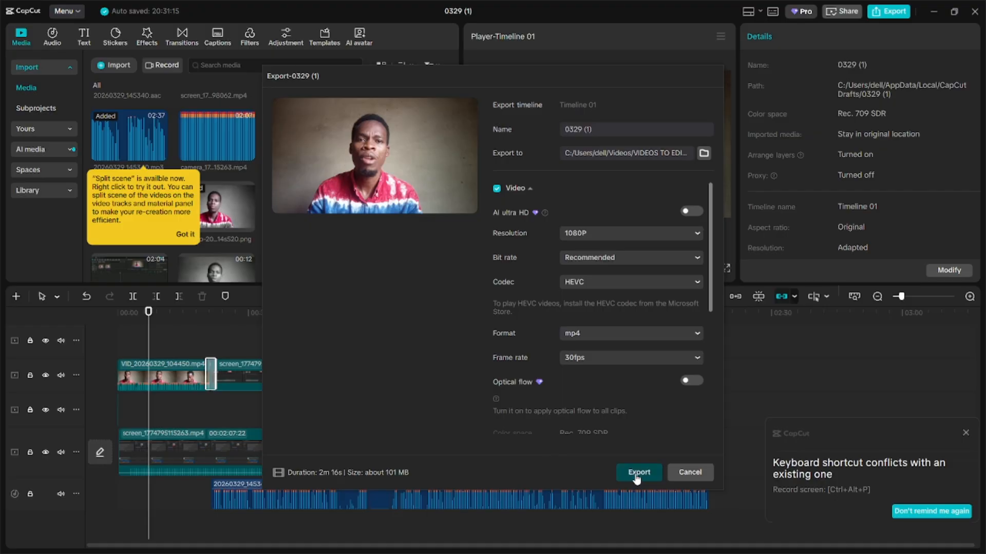